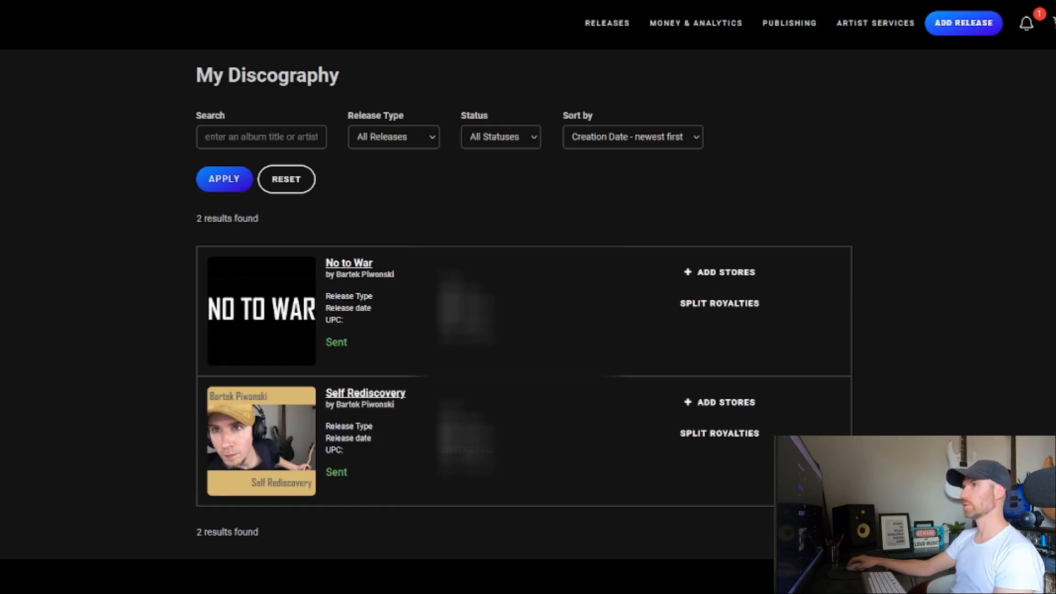
- Start a new release and choose a single as the release type
left_click(964, 23)
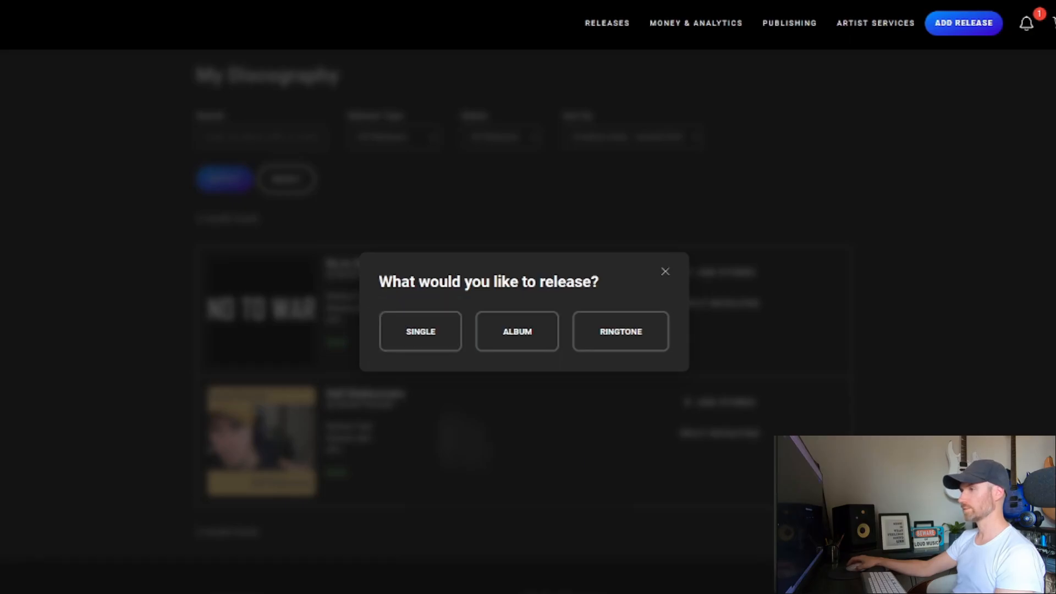
left_click(421, 332)
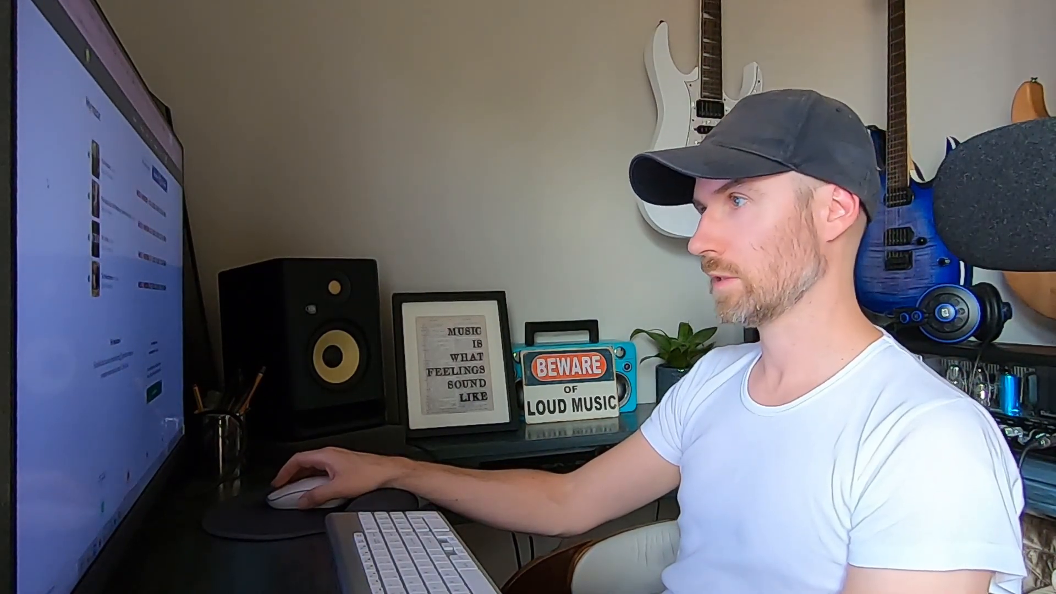
scroll(48, 183, "up", 10)
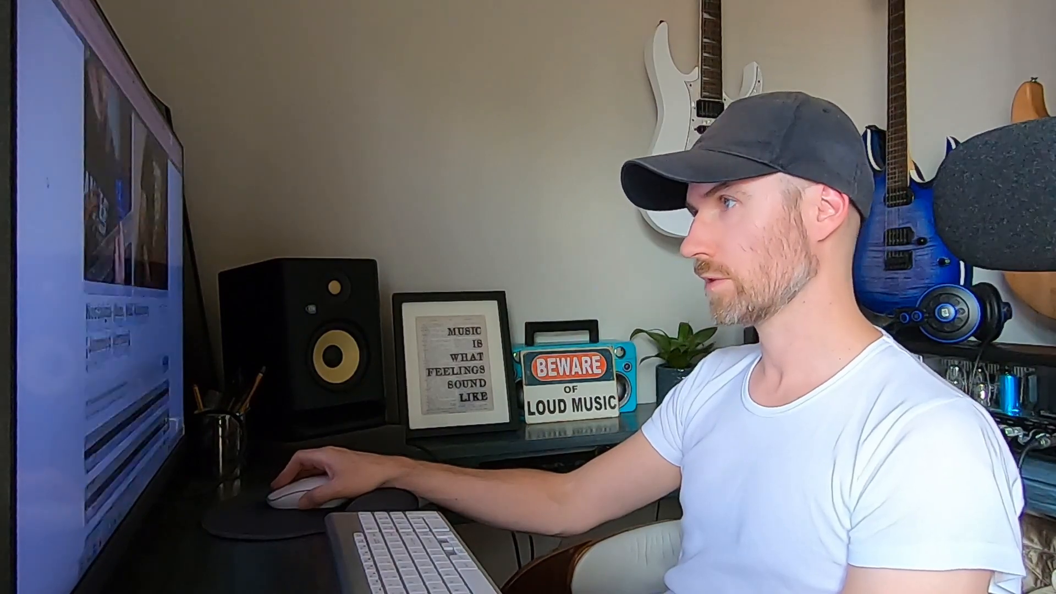
scroll(48, 183, "down", 3)
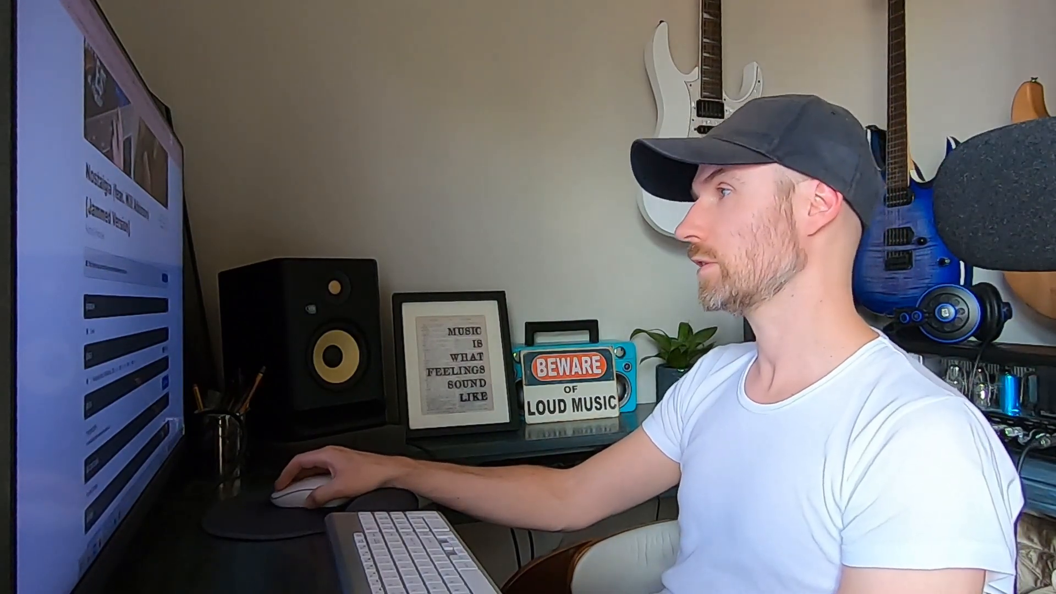
left_click(112, 47)
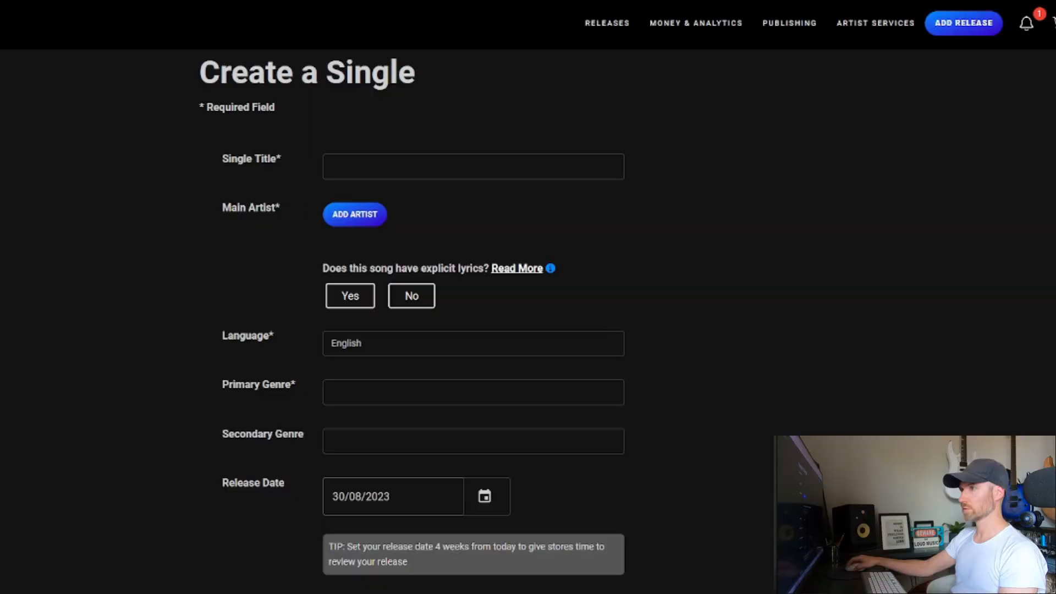
- Enter "Nostalgia" as the single's title
left_click(473, 167)
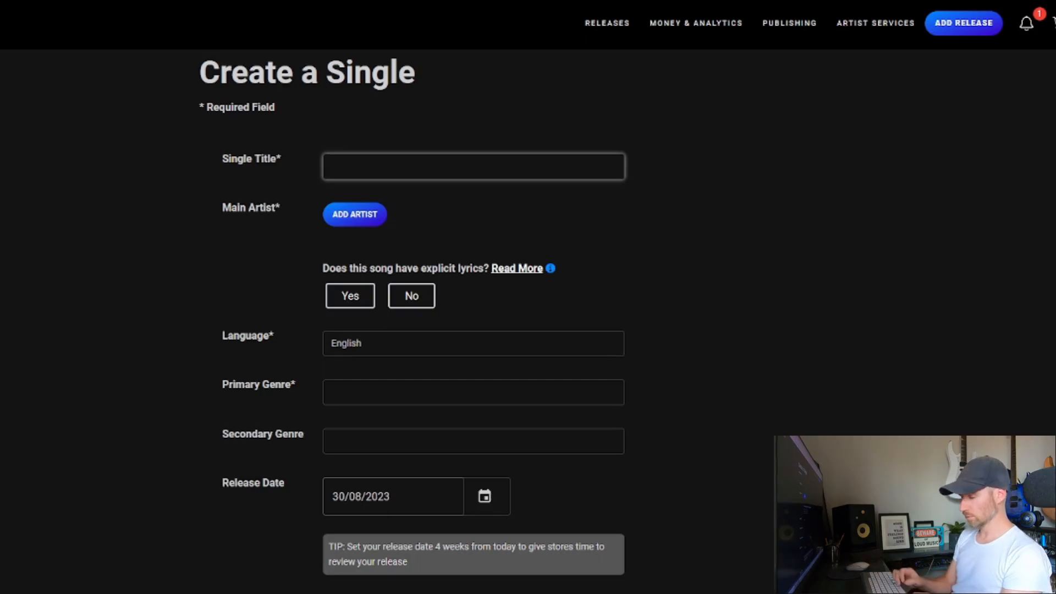
type("Nost")
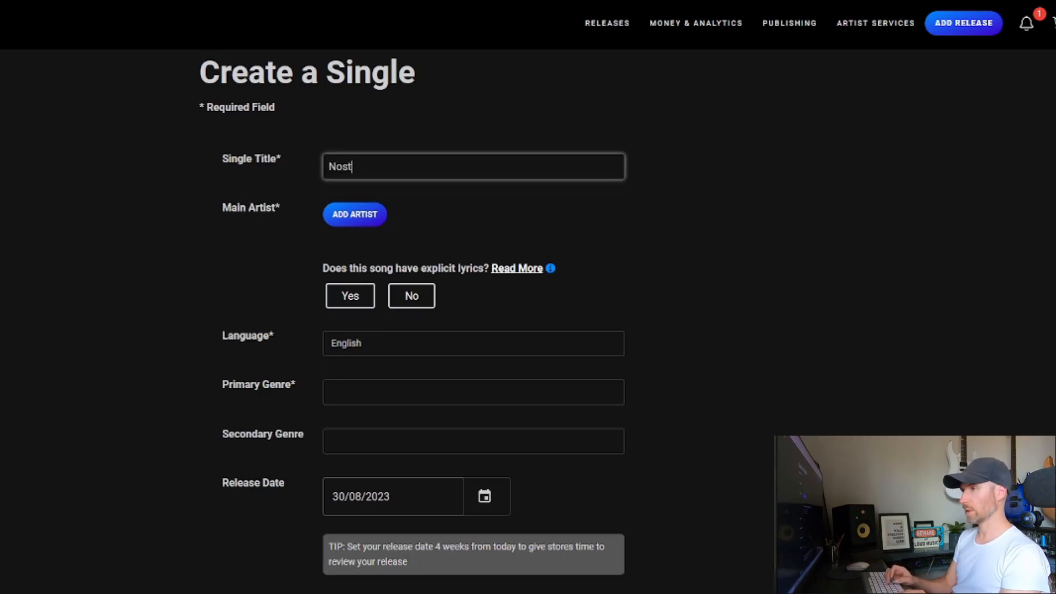
type("alg")
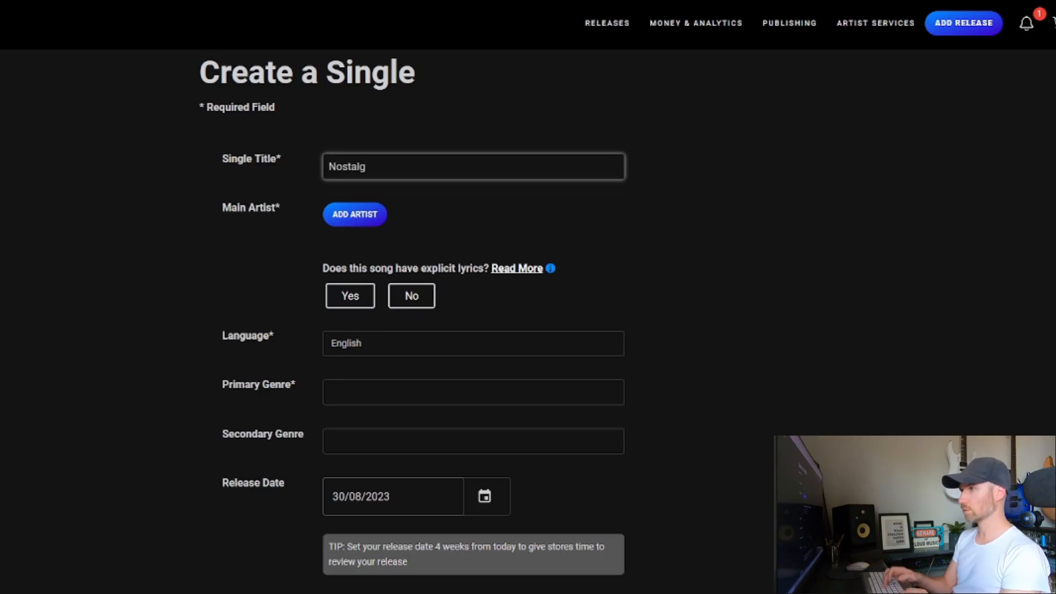
type("ia")
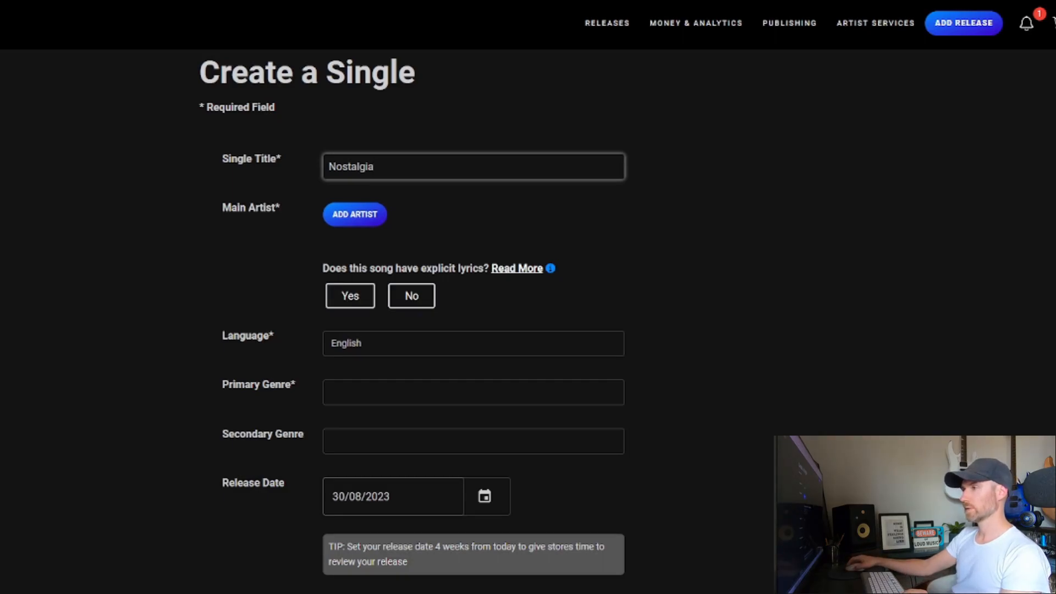
- Add the existing artist as the single's main artist, link the matching Spotify and Apple Music pages, and save the selections
left_click(355, 215)
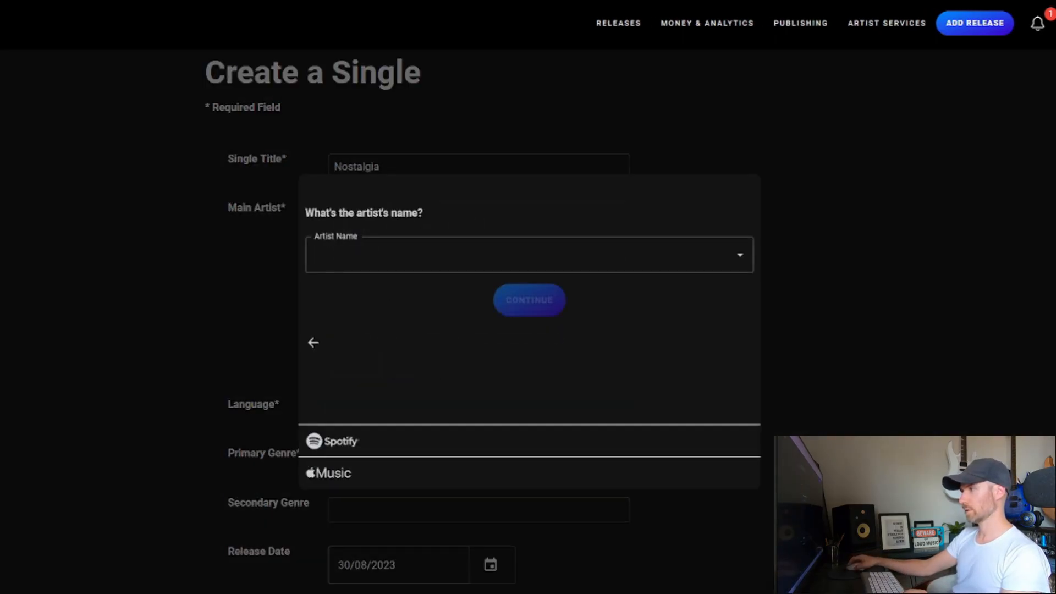
left_click(374, 255)
left_click(355, 293)
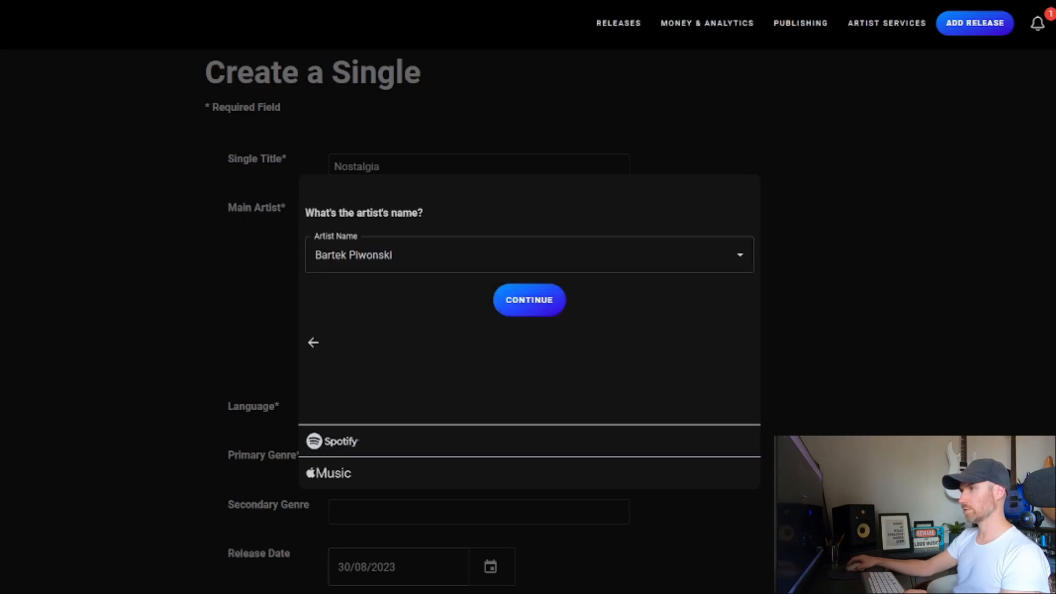
left_click(529, 300)
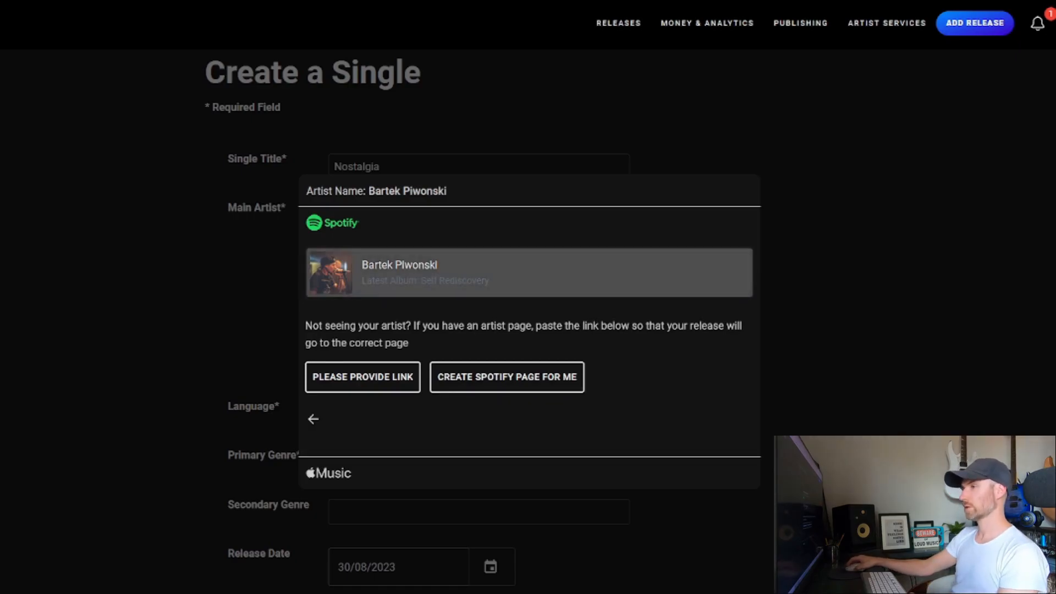
left_click(418, 272)
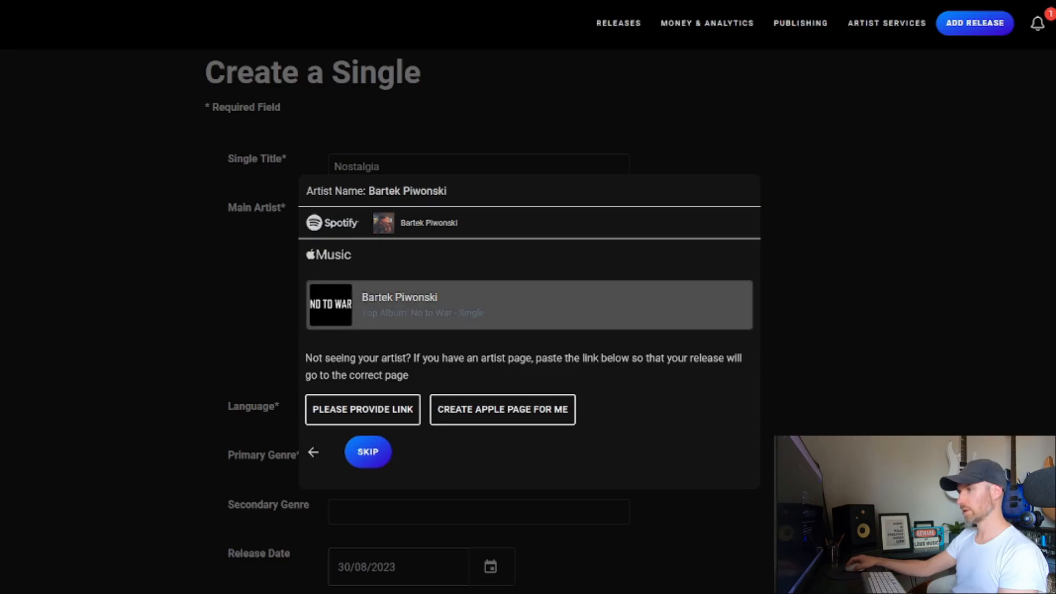
left_click(440, 305)
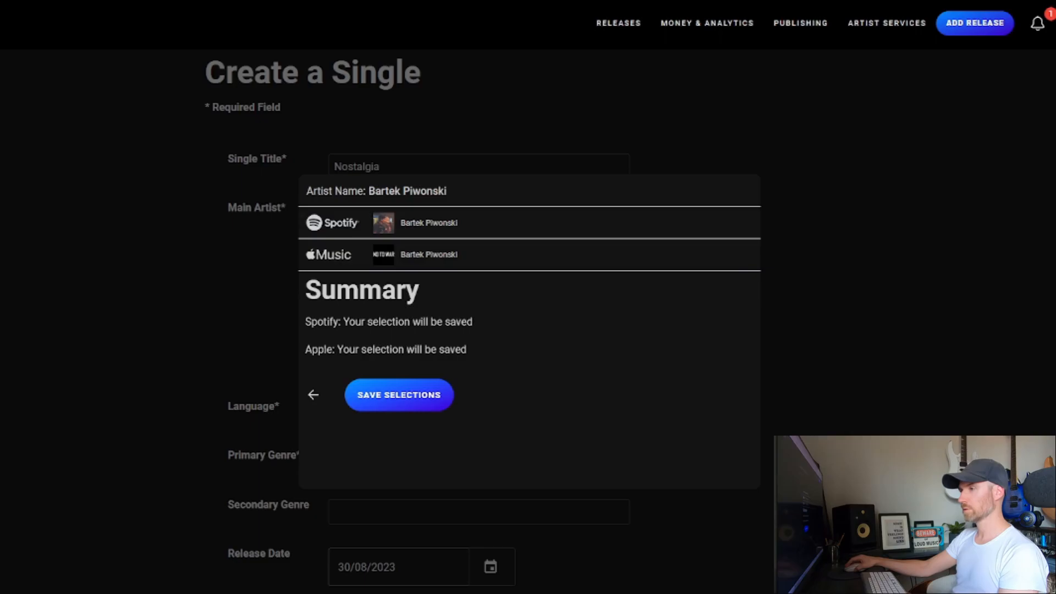
left_click(398, 395)
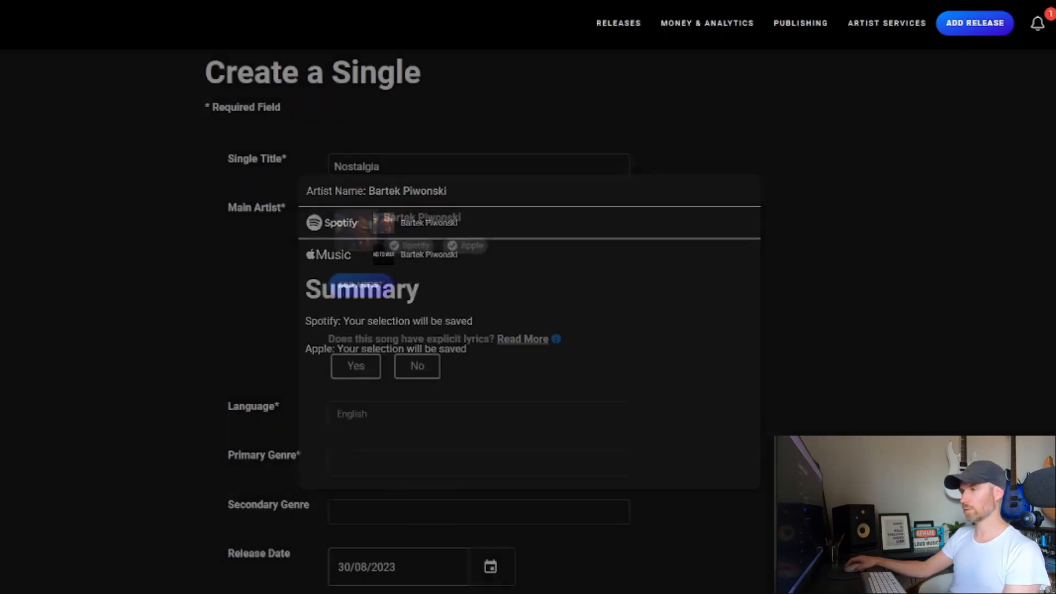
- Mark the song as having no explicit lyrics and no existing explicit version
scroll(473, 330, "down", 2)
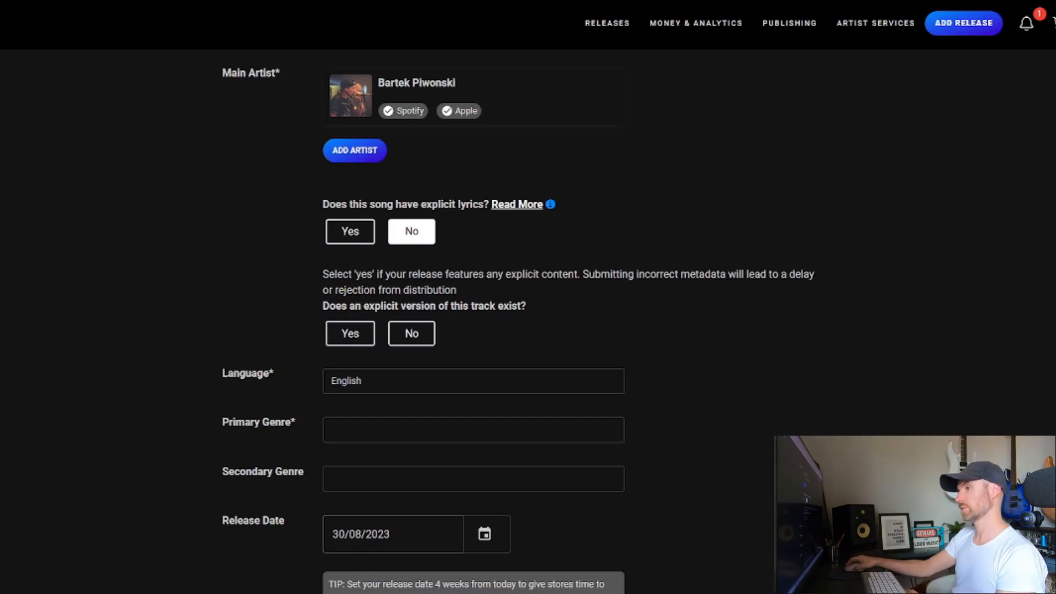
left_click(412, 333)
- Set the primary genre to Brazilian with the sub genre Bossa Nova, leaving the secondary genre empty
scroll(473, 330, "down", 4)
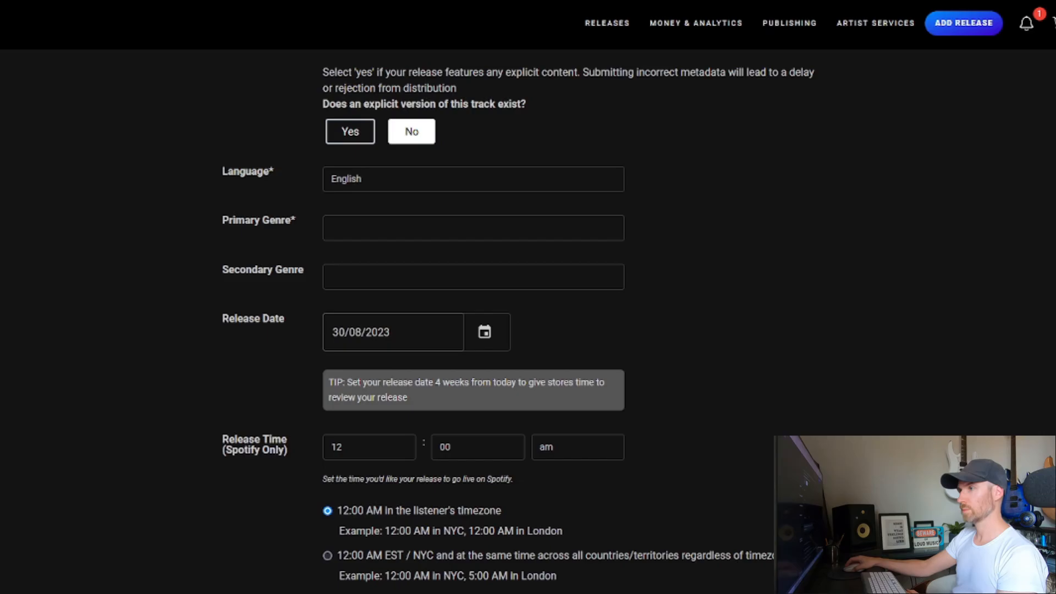
left_click(473, 228)
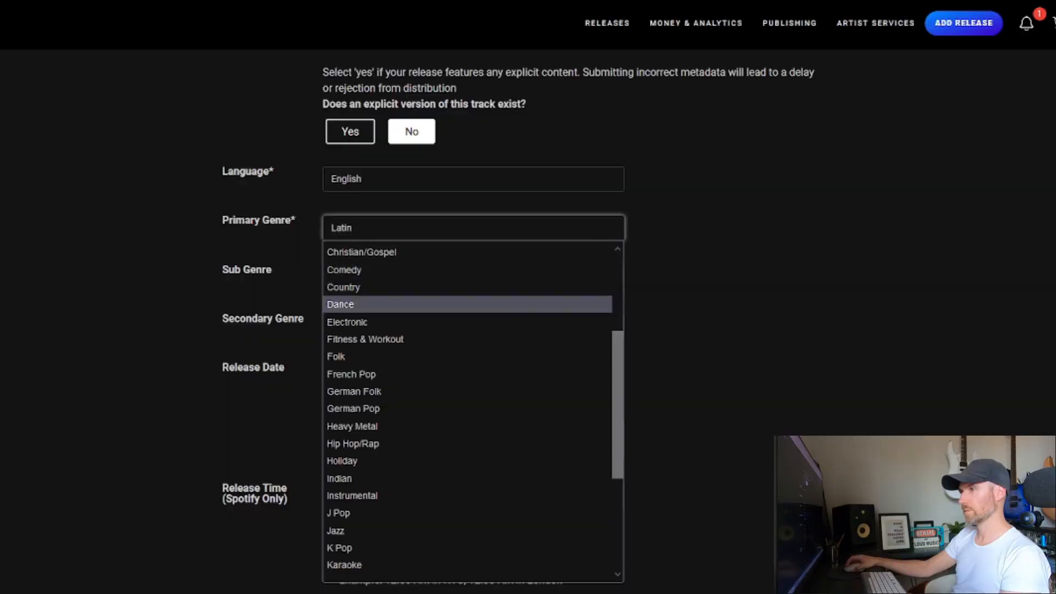
scroll(468, 385, "up", 5)
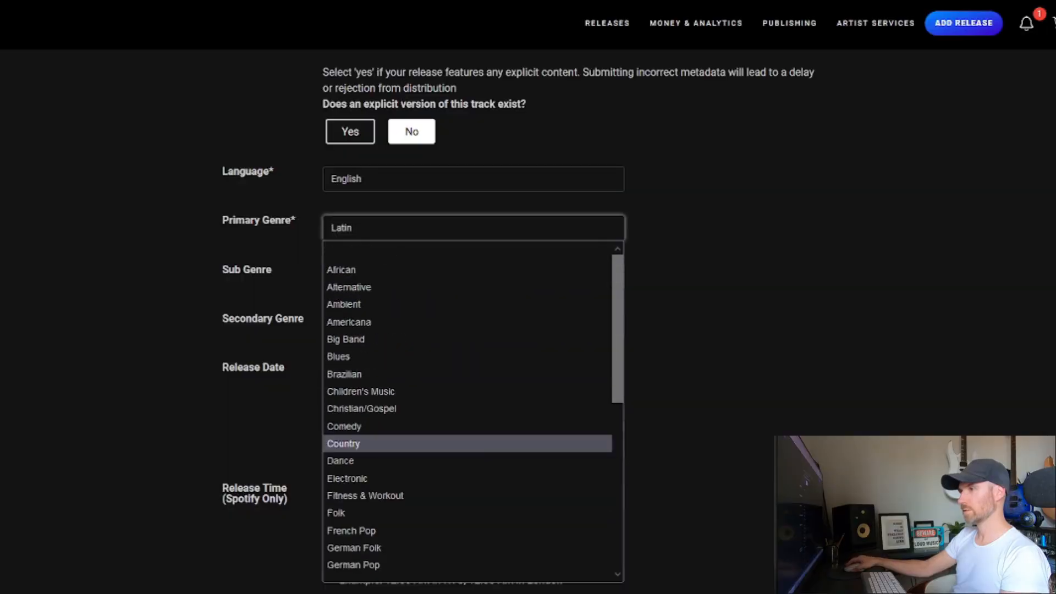
left_click(385, 374)
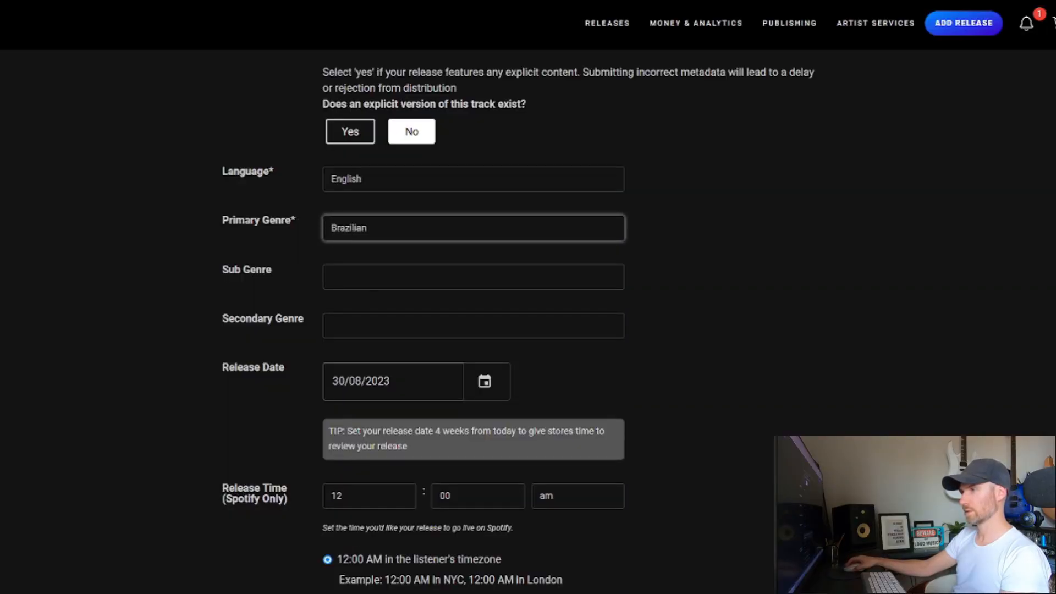
left_click(473, 277)
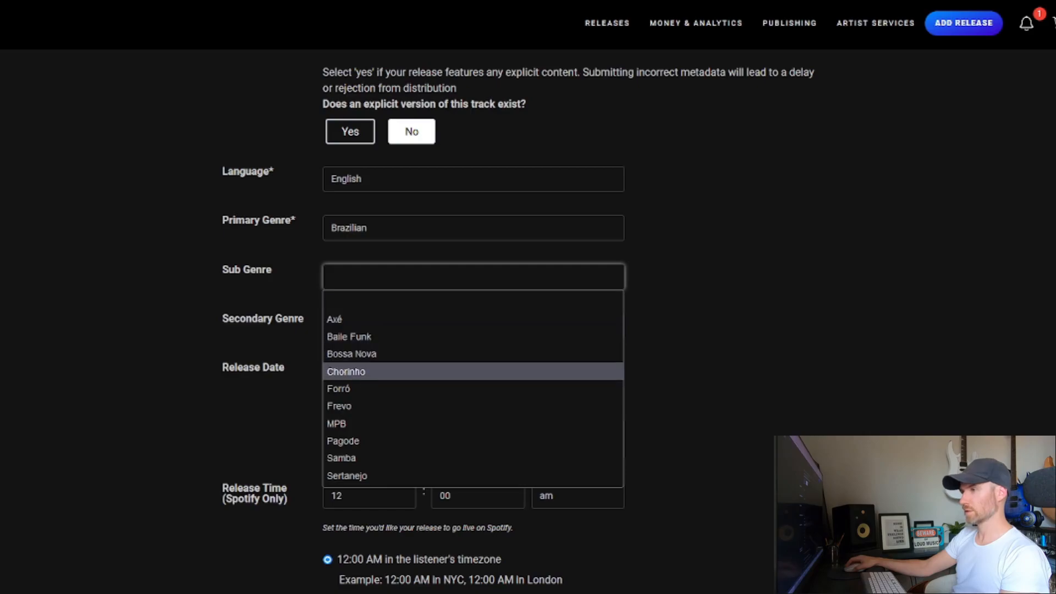
left_click(352, 353)
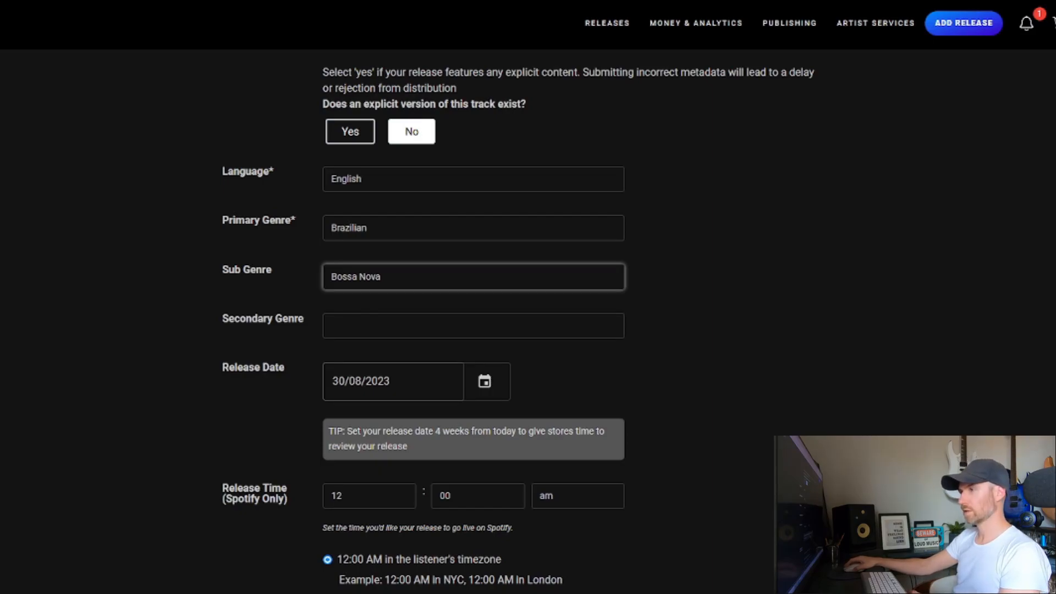
left_click(473, 326)
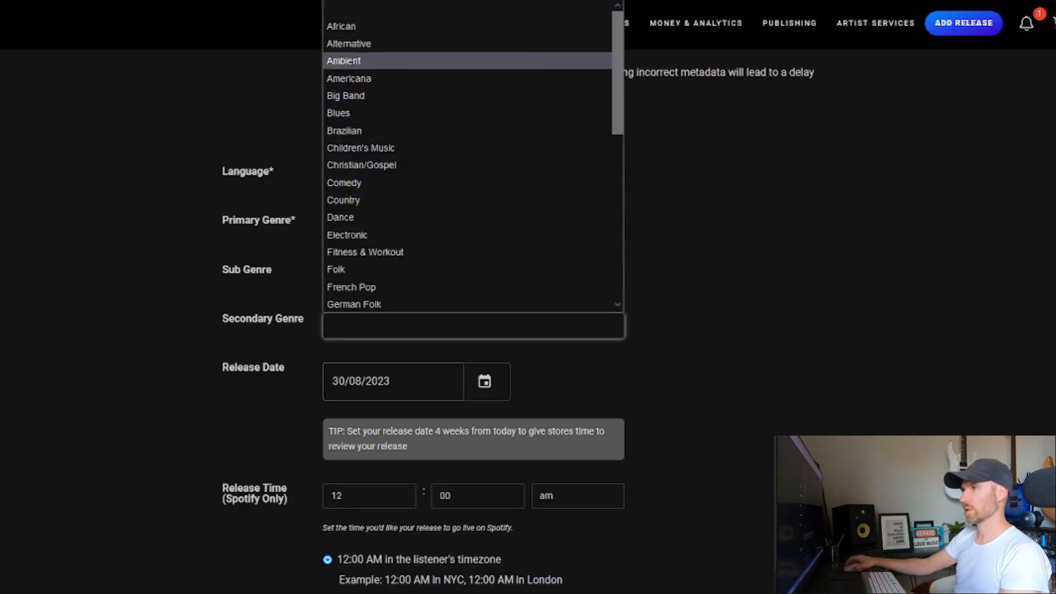
left_click(709, 231)
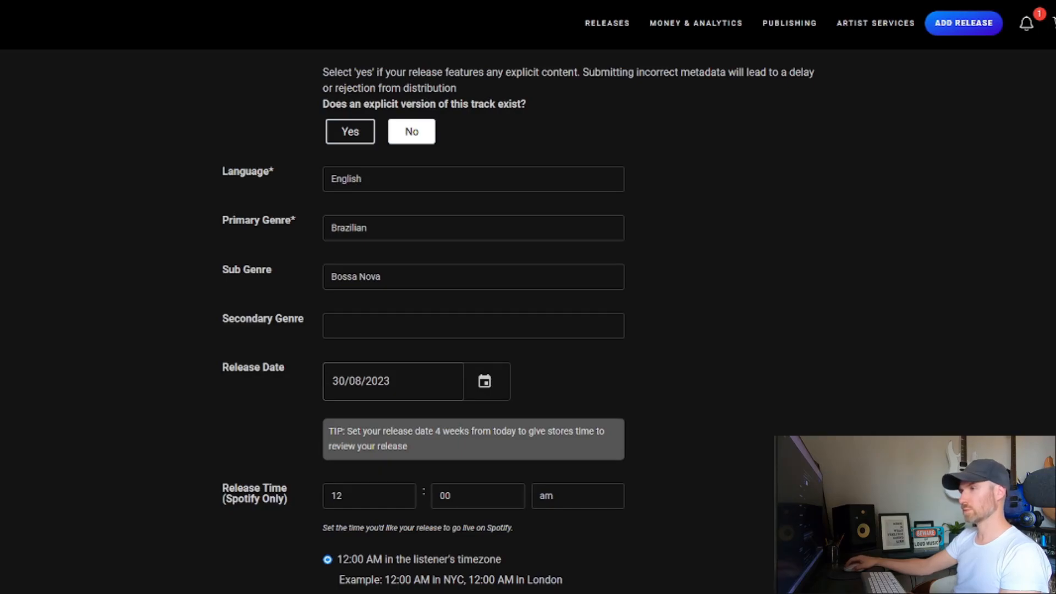
- Set the single's release date to 22 July 2022
scroll(473, 319, "down", 3)
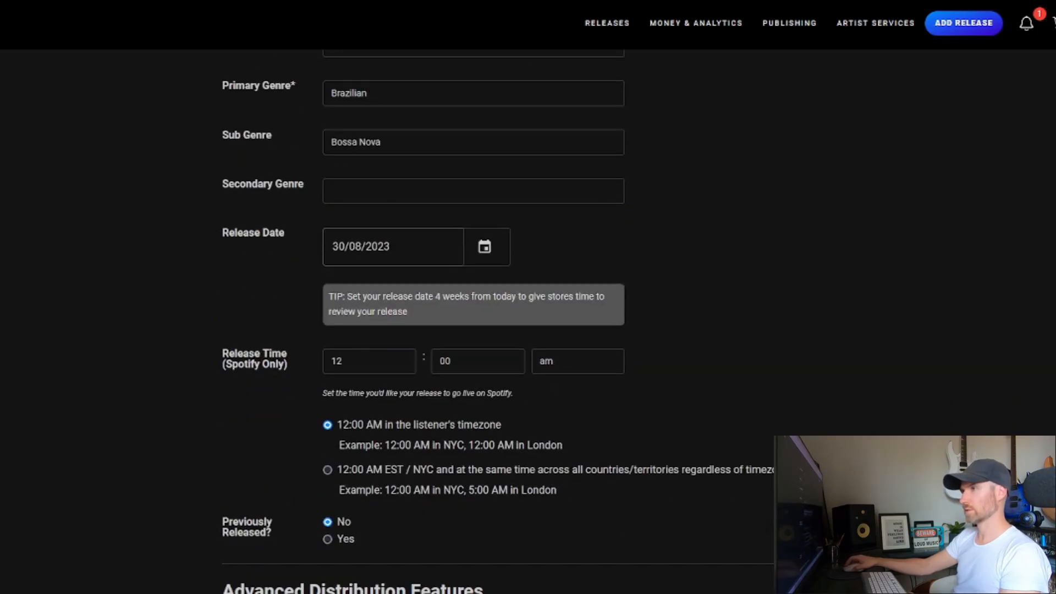
scroll(473, 319, "up", 1)
scroll(473, 319, "down", 1)
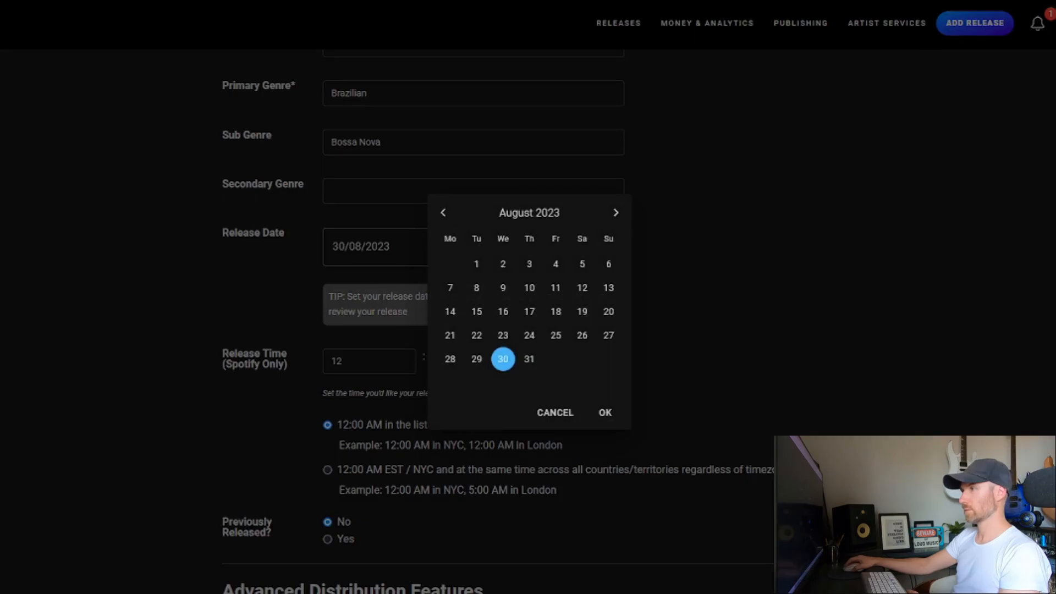
left_click(443, 213)
left_click(443, 213)
left_click(443, 212)
left_click(444, 213)
left_click(443, 213)
left_click(443, 213)
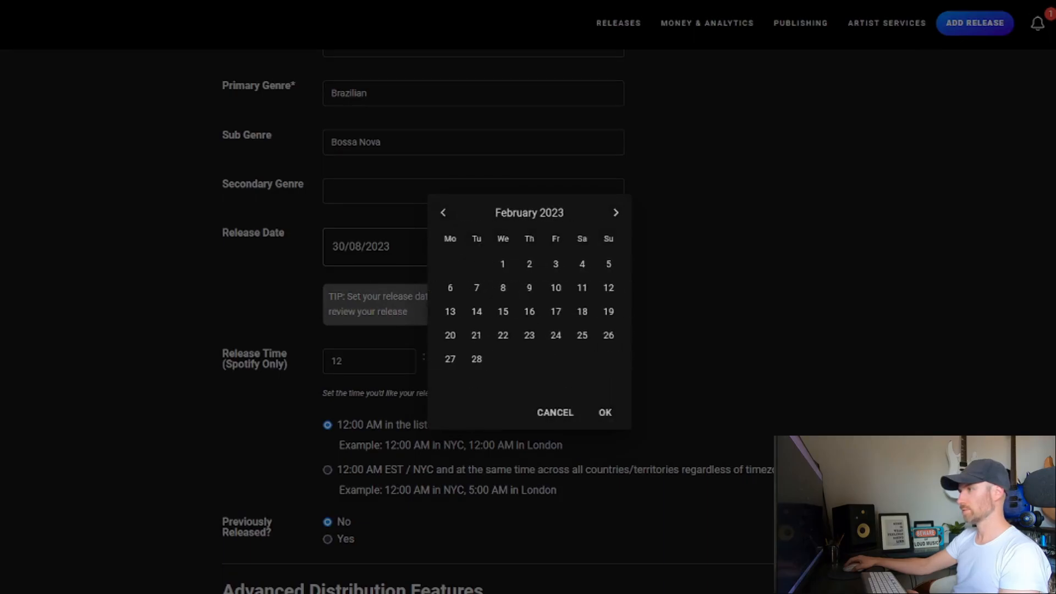
left_click(444, 213)
left_click(444, 213)
left_click(443, 213)
left_click(444, 213)
left_click(443, 213)
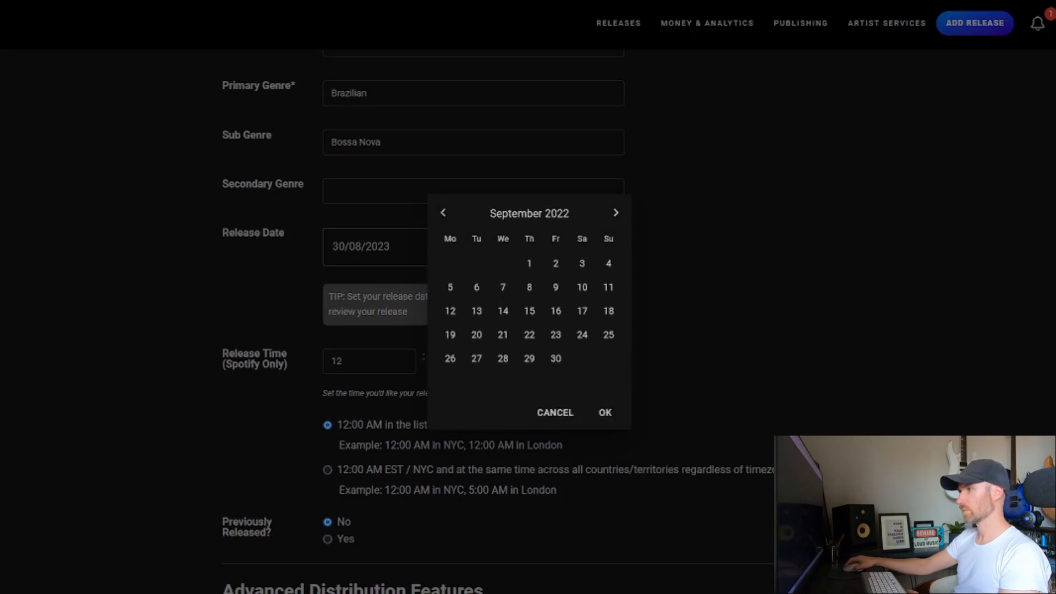
left_click(443, 213)
left_click(443, 213)
left_click(443, 213)
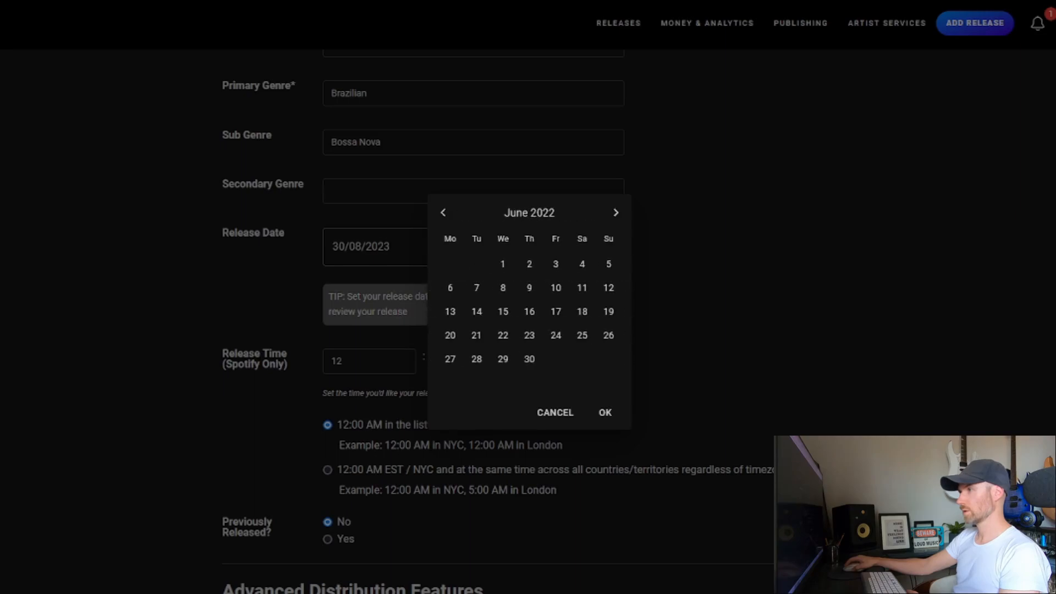
left_click(616, 213)
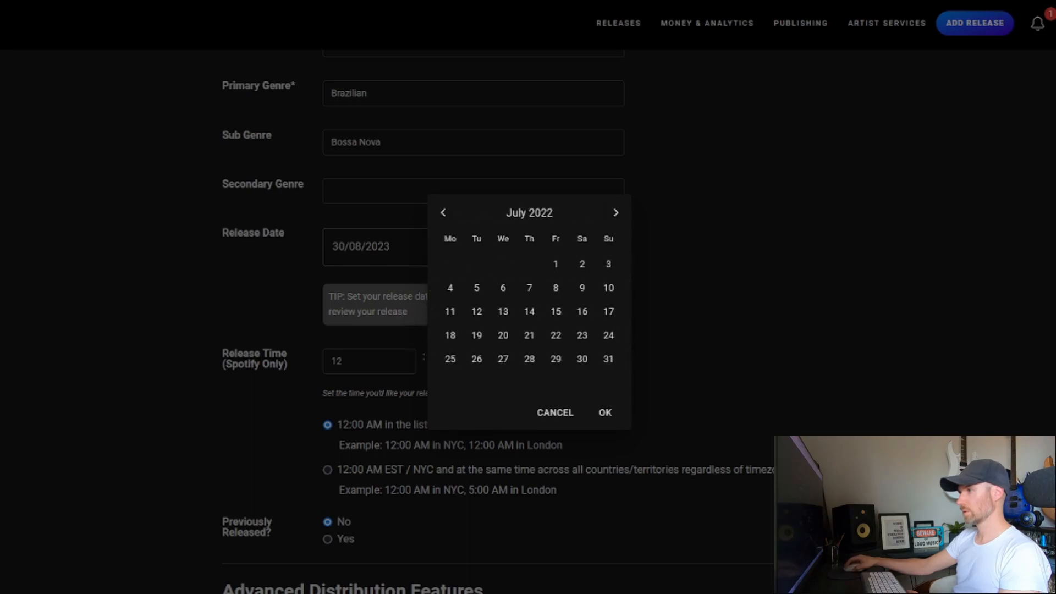
left_click(556, 336)
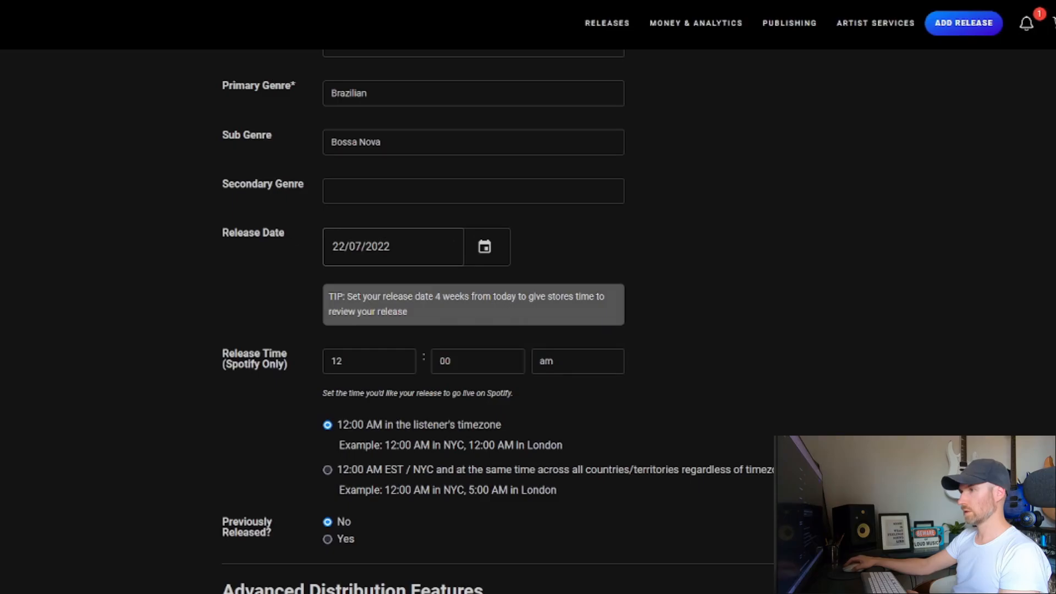
- Mark the single as previously released
scroll(523, 319, "down", 3)
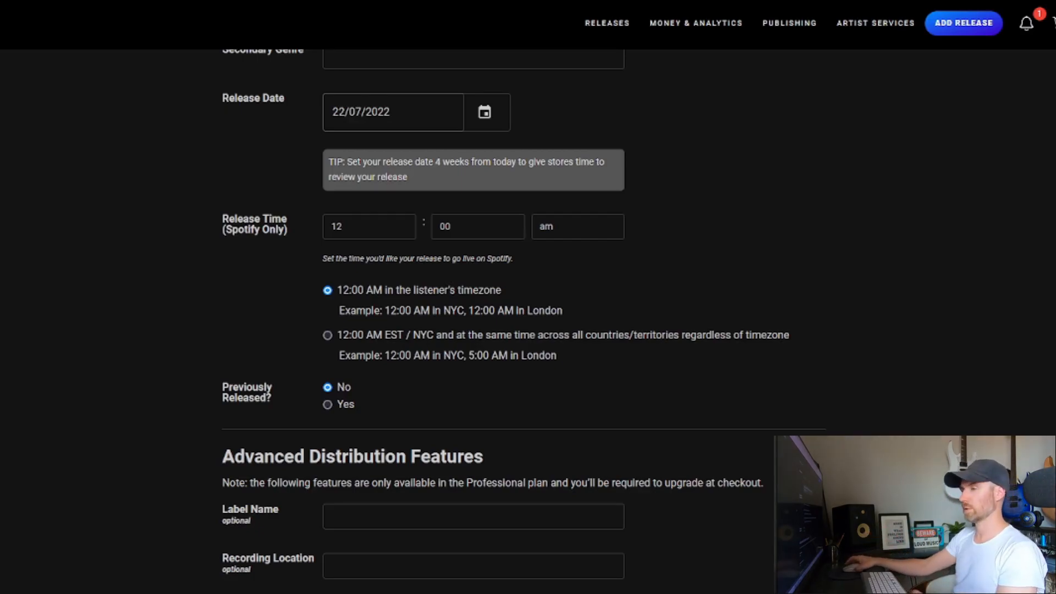
scroll(523, 321, "down", 1)
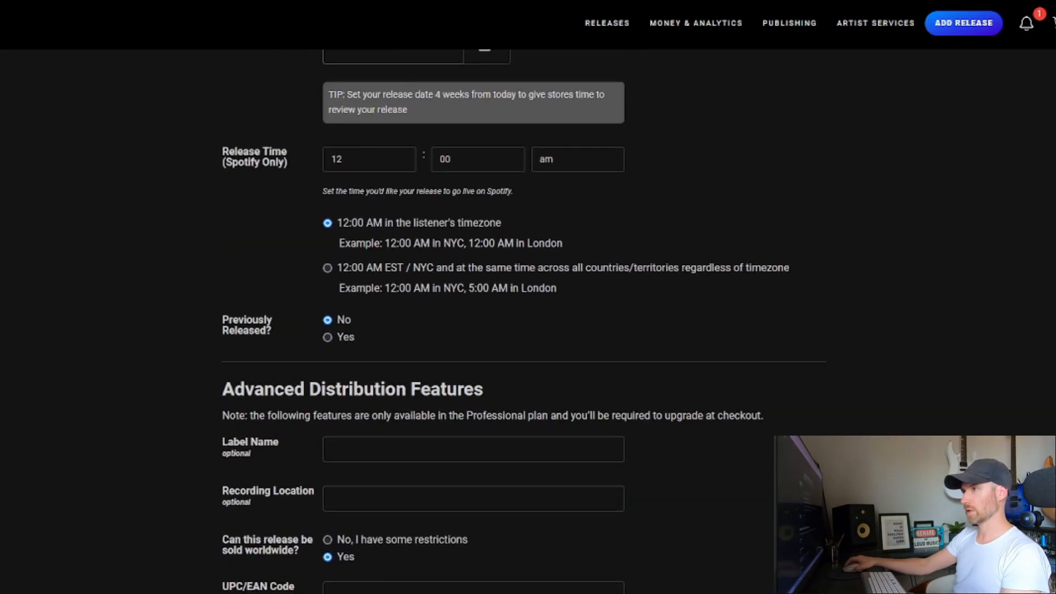
scroll(524, 320, "down", 1)
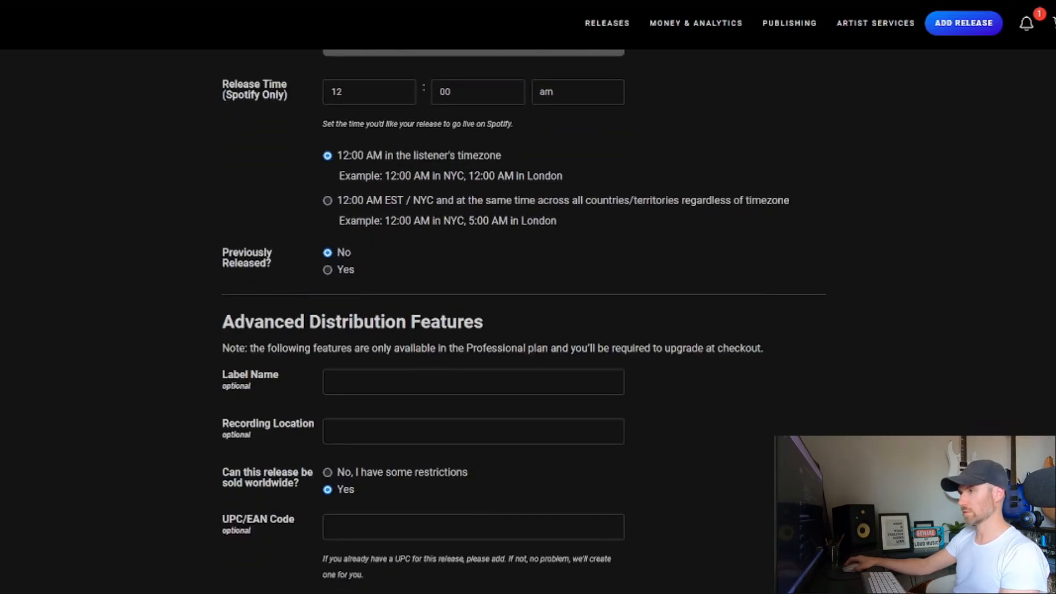
scroll(524, 321, "down", 1)
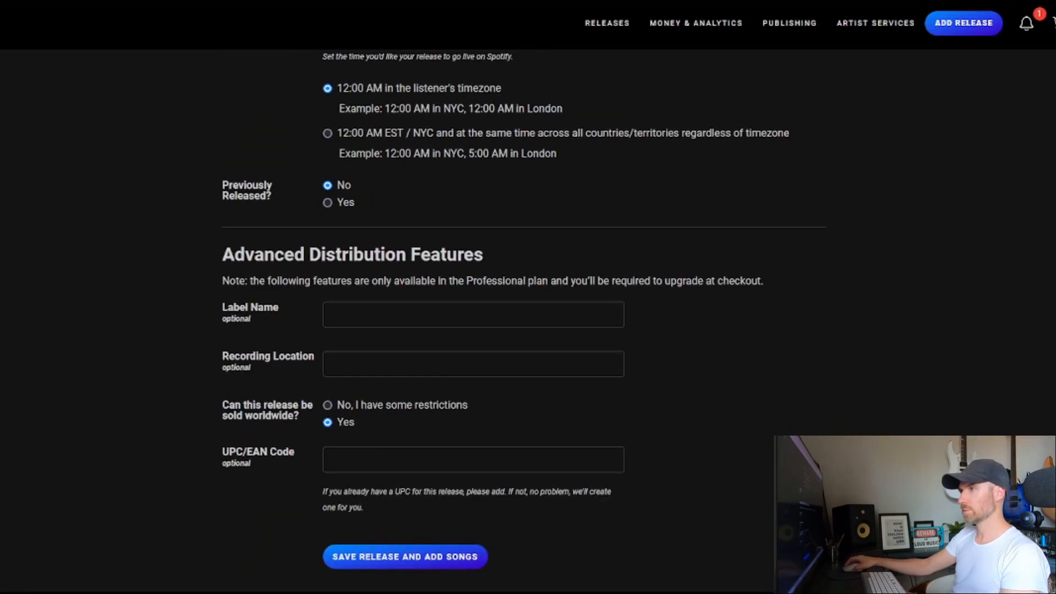
left_click(328, 202)
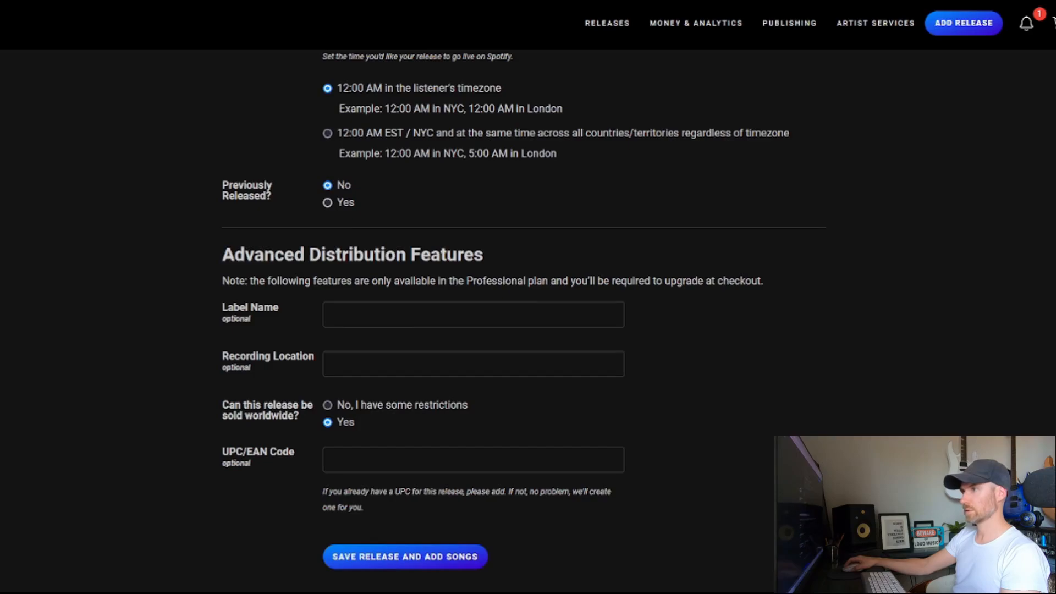
scroll(524, 320, "down", 2)
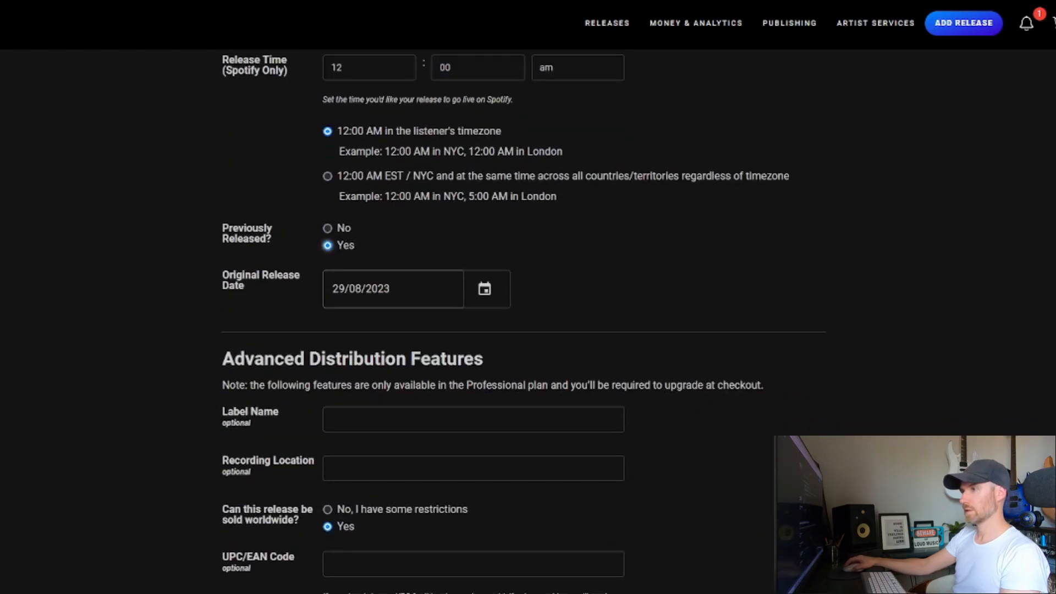
- Set the single's original release date to 22 July 2022
left_click(485, 289)
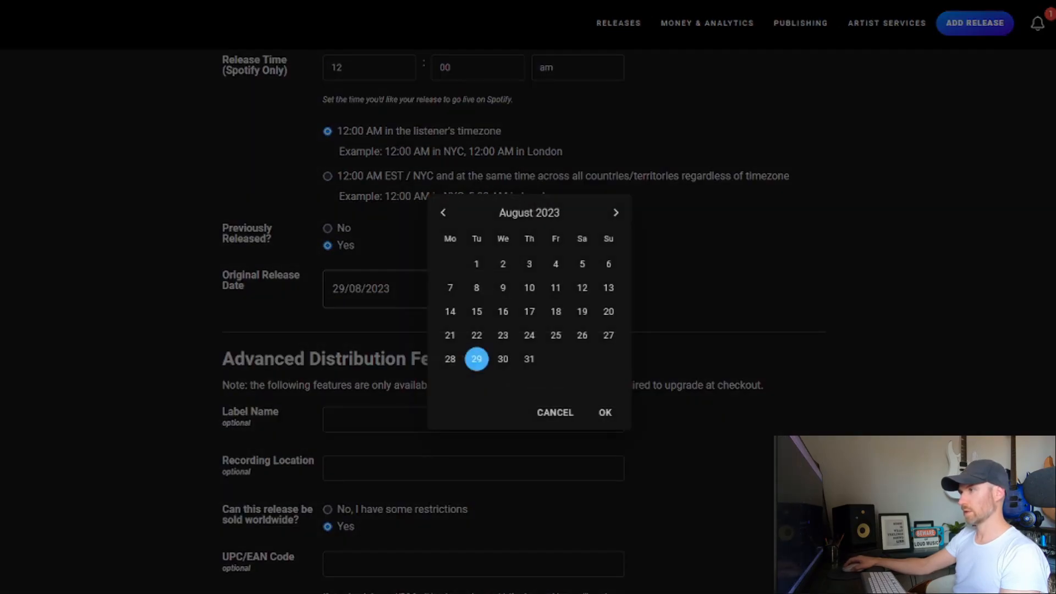
left_click(443, 212)
left_click(444, 212)
left_click(444, 213)
left_click(443, 213)
left_click(443, 213)
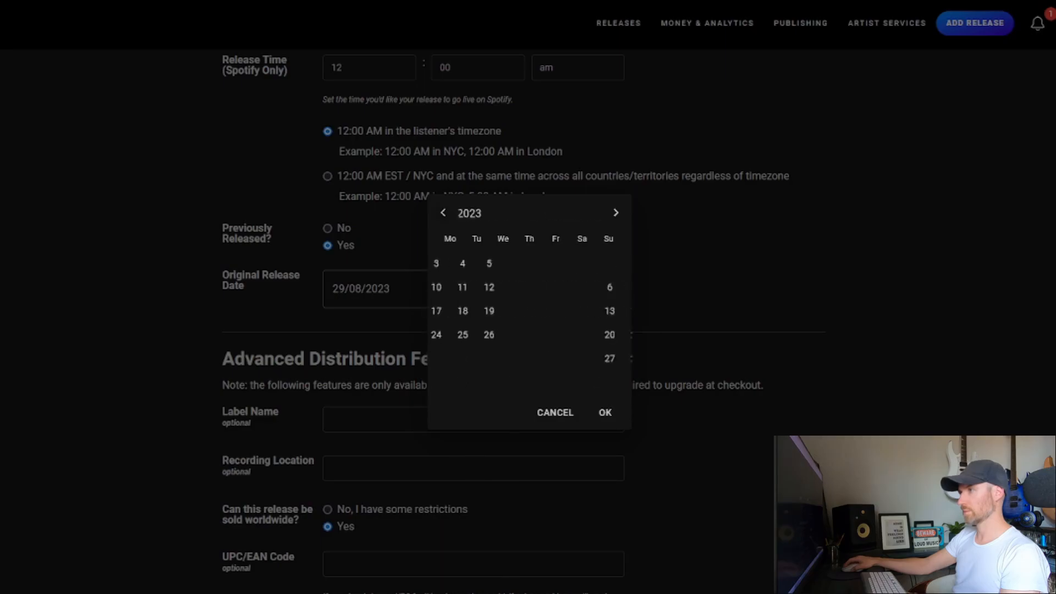
left_click(444, 213)
left_click(444, 213)
left_click(444, 212)
left_click(443, 213)
left_click(443, 213)
left_click(443, 213)
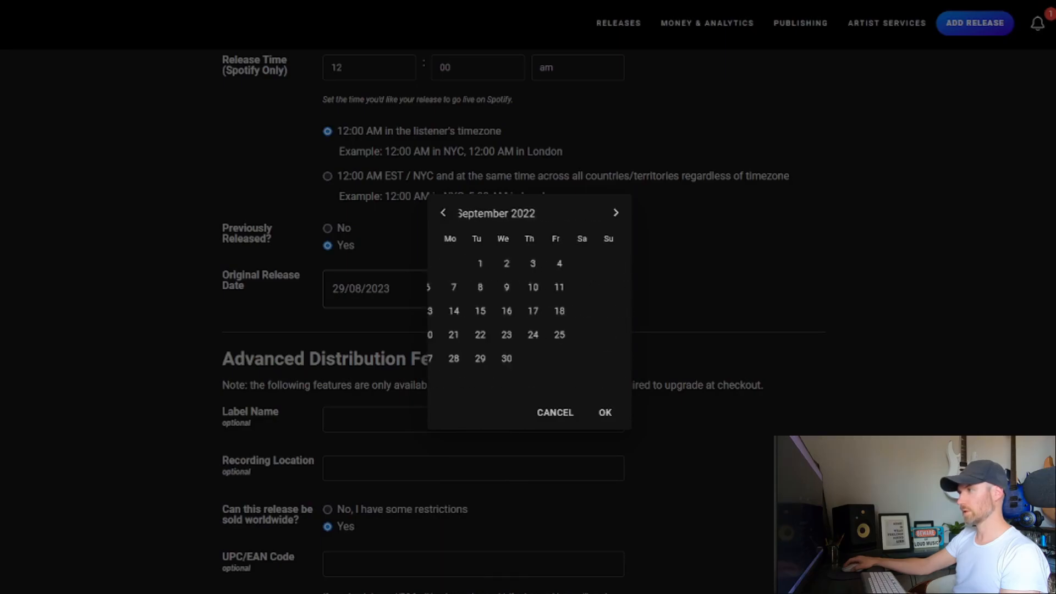
left_click(443, 213)
left_click(443, 213)
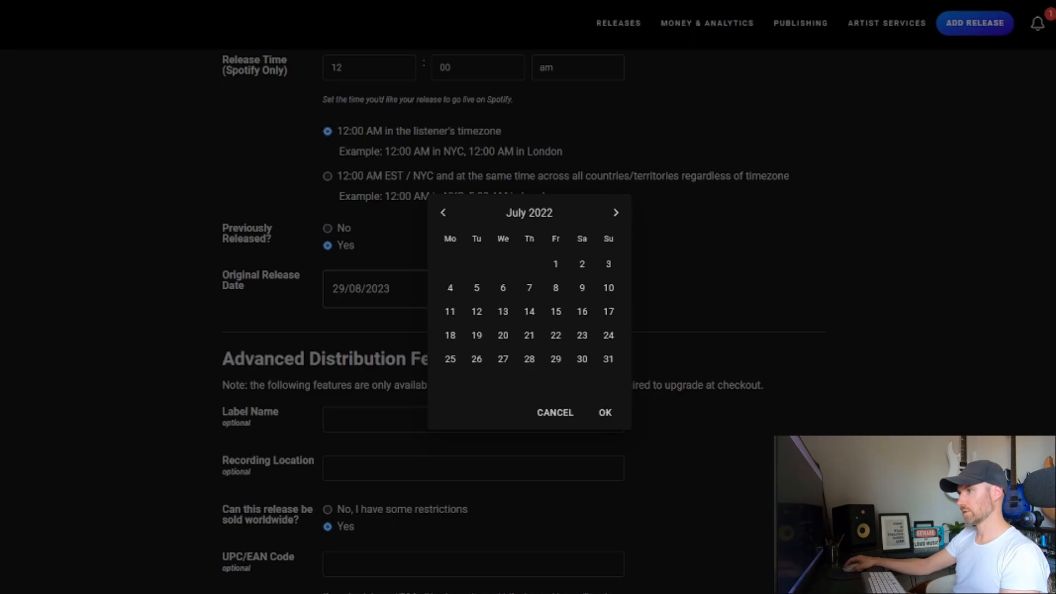
left_click(555, 336)
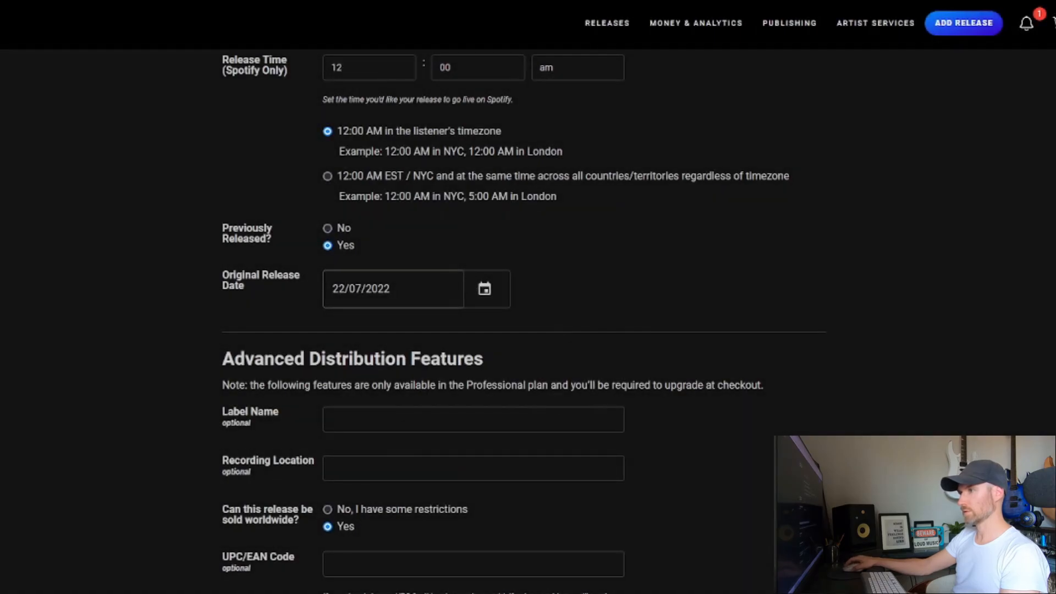
scroll(555, 335, "up", 4)
scroll(555, 335, "down", 3)
scroll(528, 321, "down", 4)
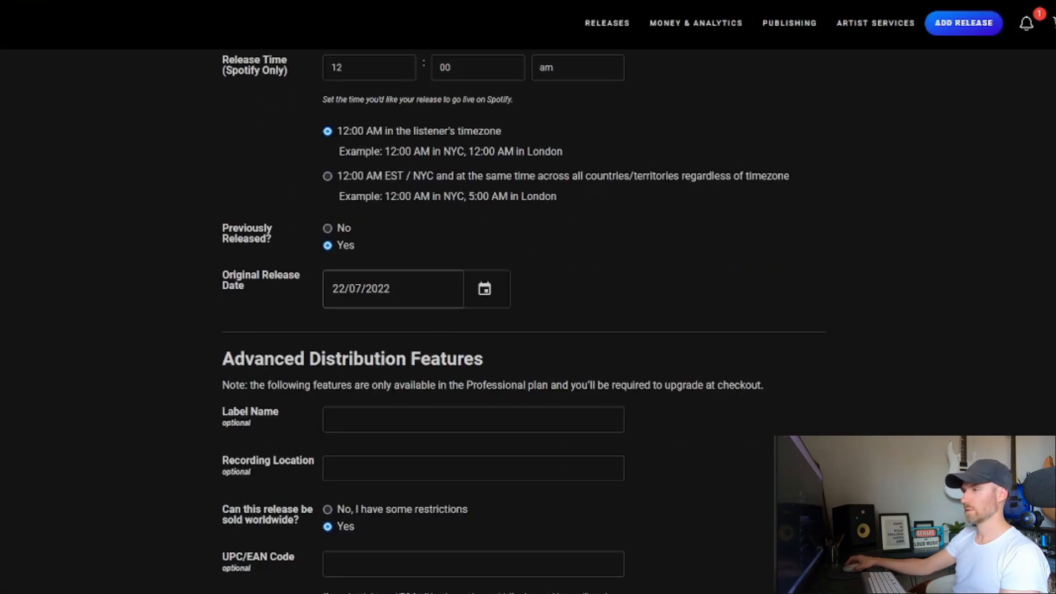
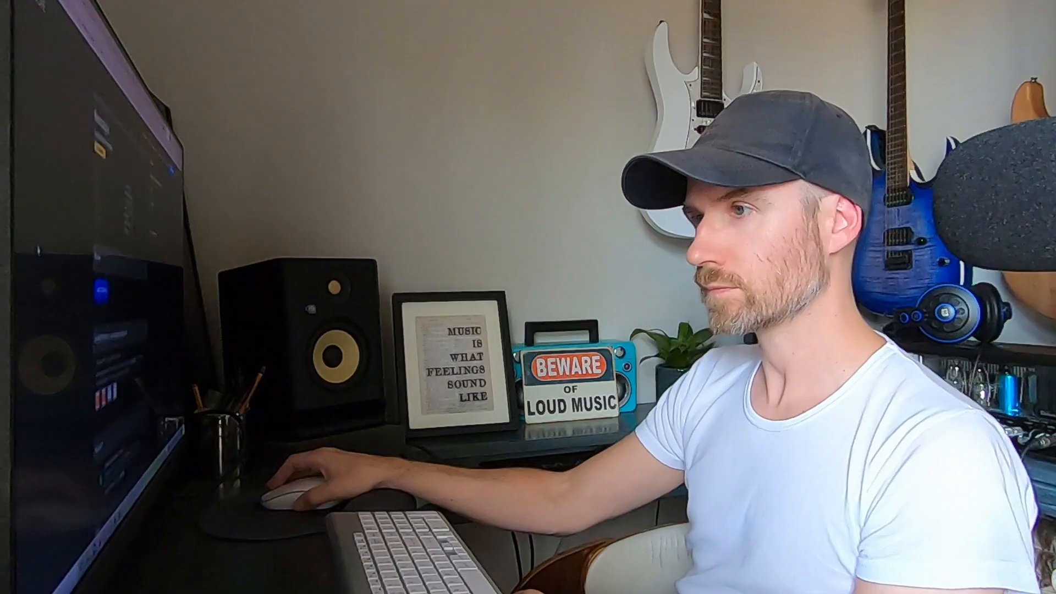
- Select delivery of the single to all current digital stores
scroll(412, 330, "down", 2)
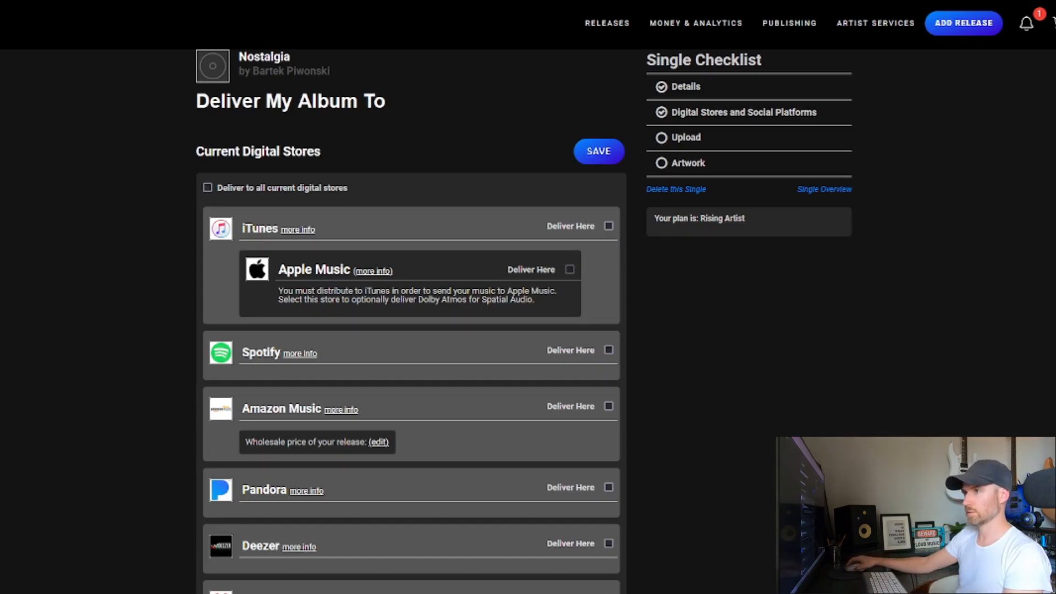
left_click(207, 188)
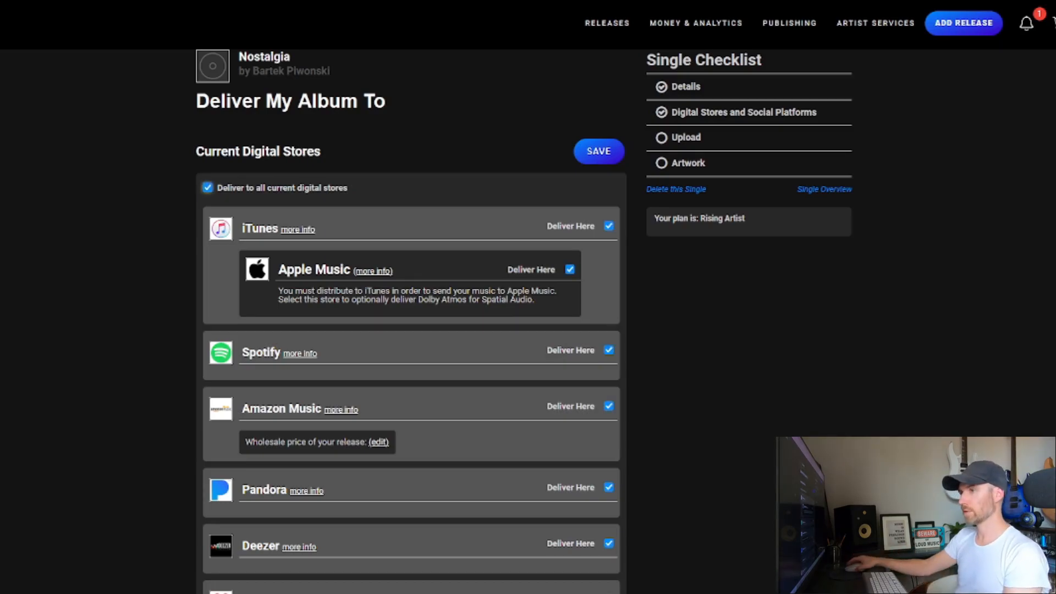
- Compare the Midline, Catalog and Special price tiers for Amazon Music with Frontline, and close the pricing editor with Frontline selected
scroll(411, 330, "down", 3)
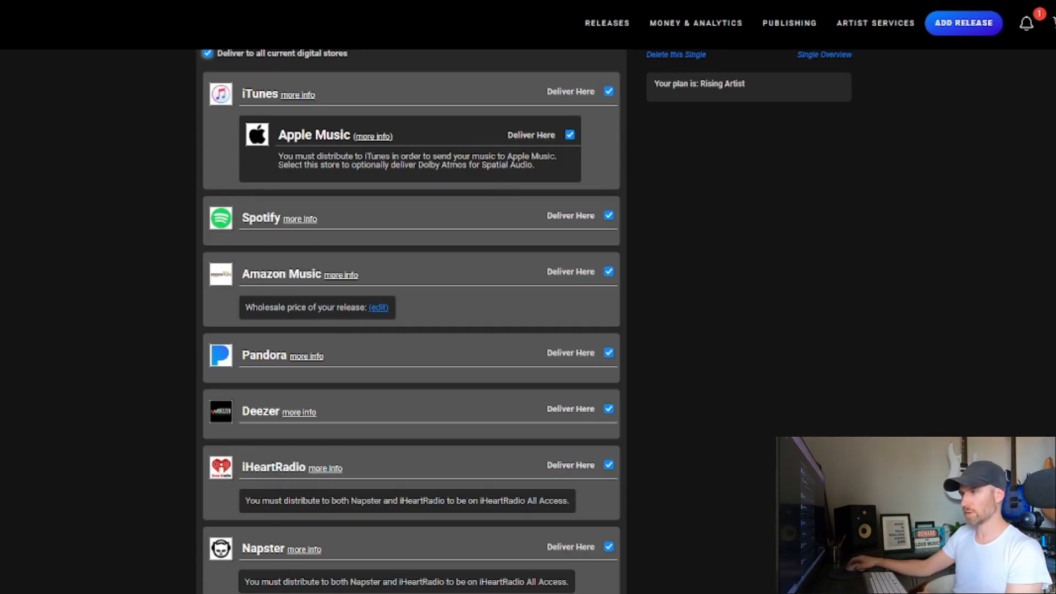
left_click(378, 306)
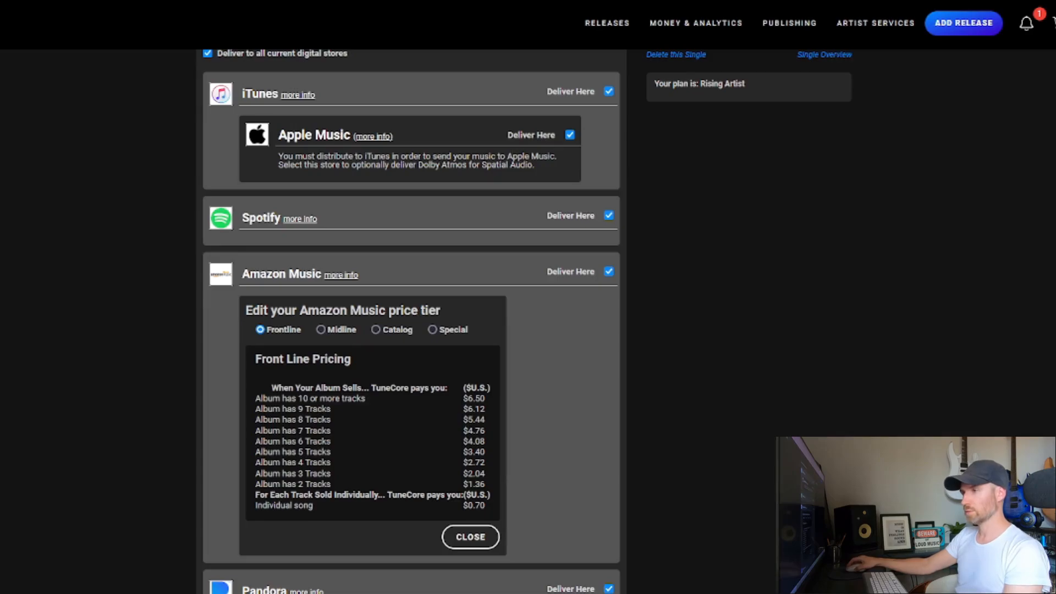
left_click(321, 330)
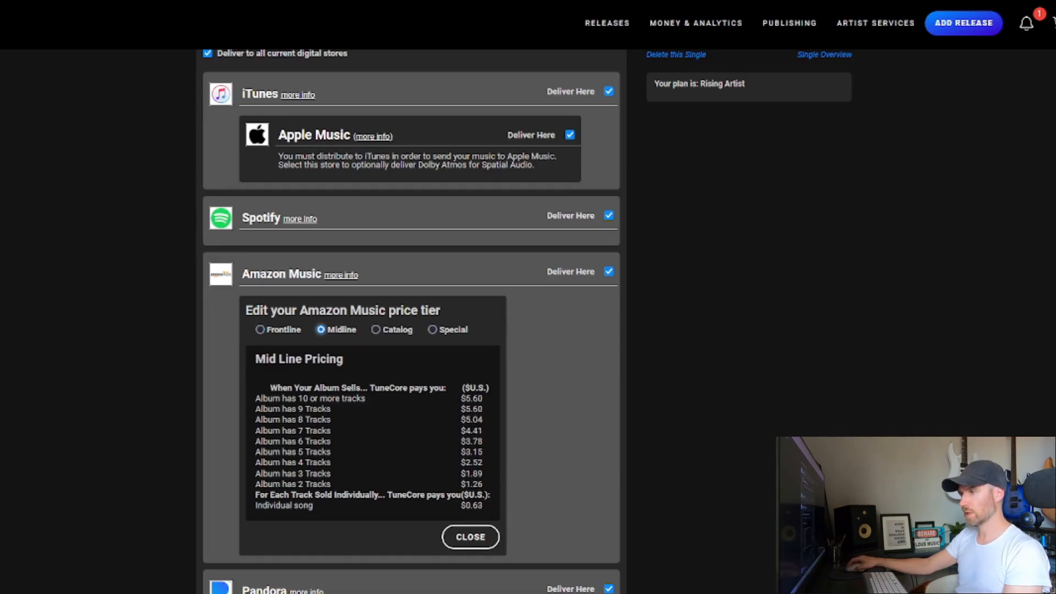
left_click(375, 330)
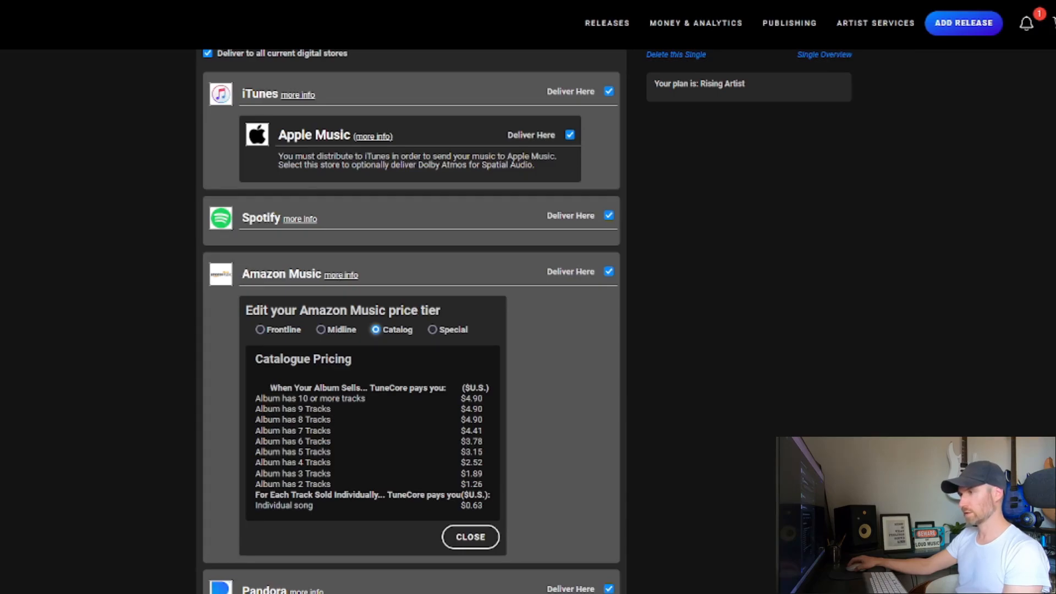
left_click(432, 330)
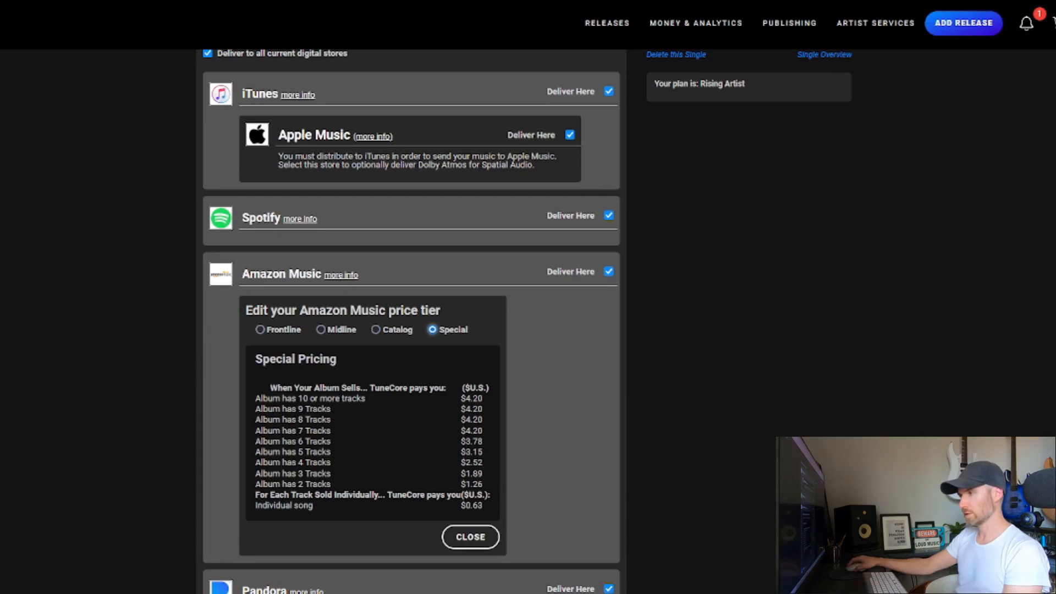
left_click(260, 330)
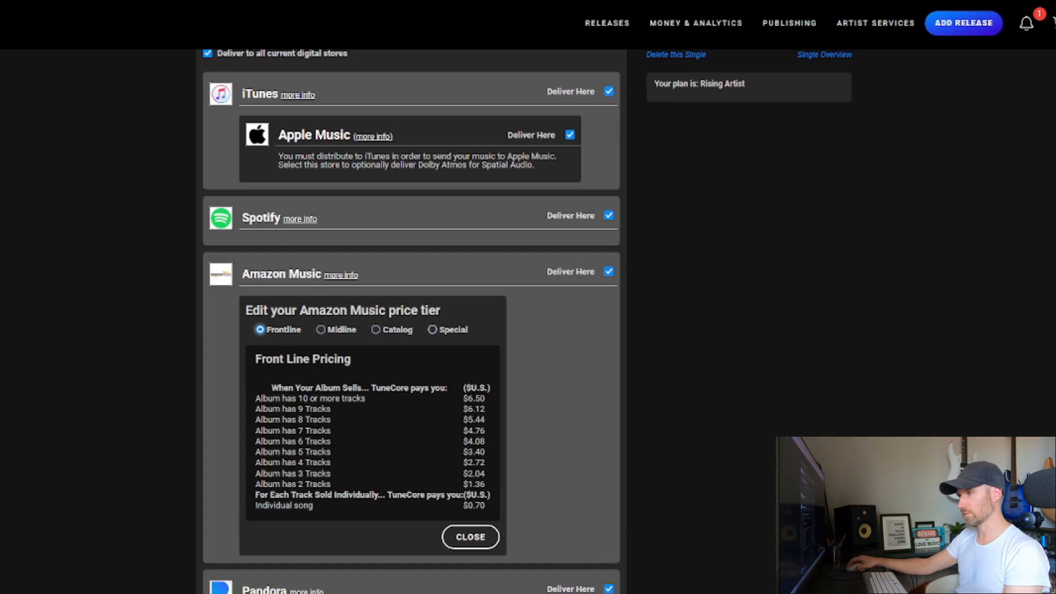
left_click(432, 330)
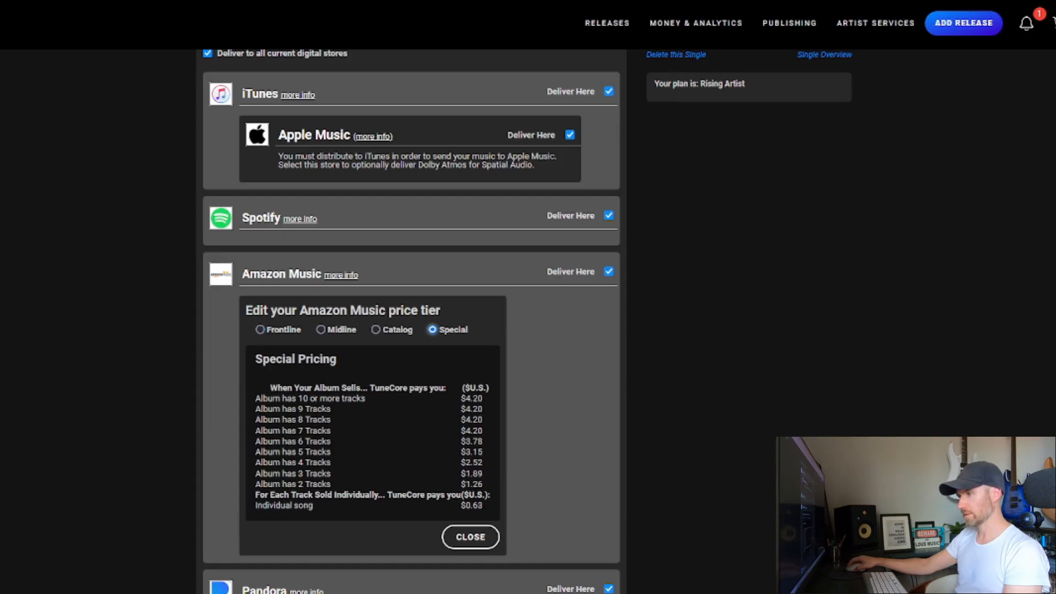
left_click(260, 330)
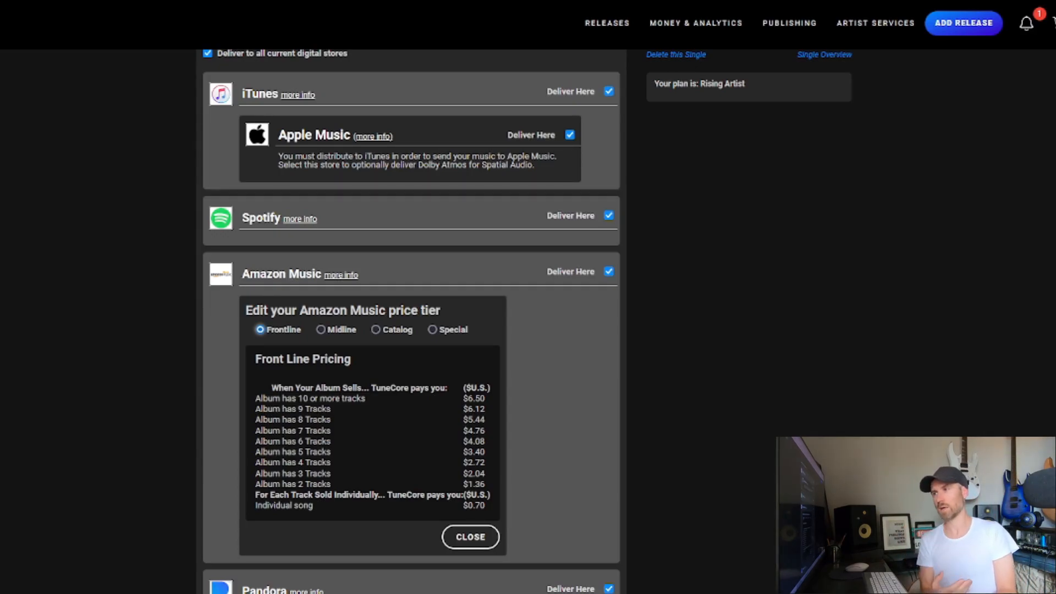
scroll(411, 330, "down", 1)
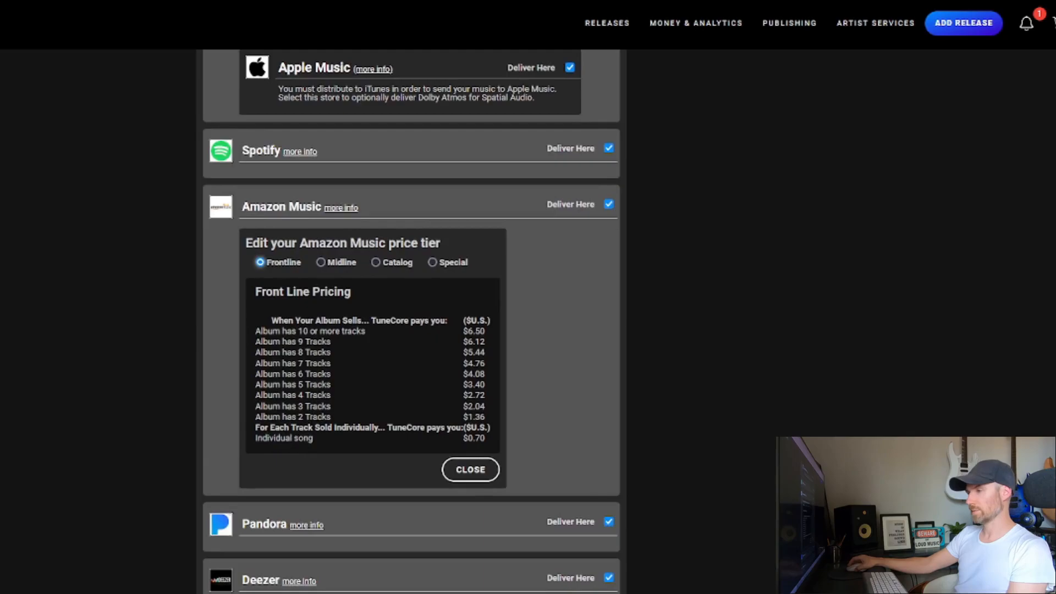
left_click(470, 469)
- Save the digital store selections
scroll(412, 330, "down", 10)
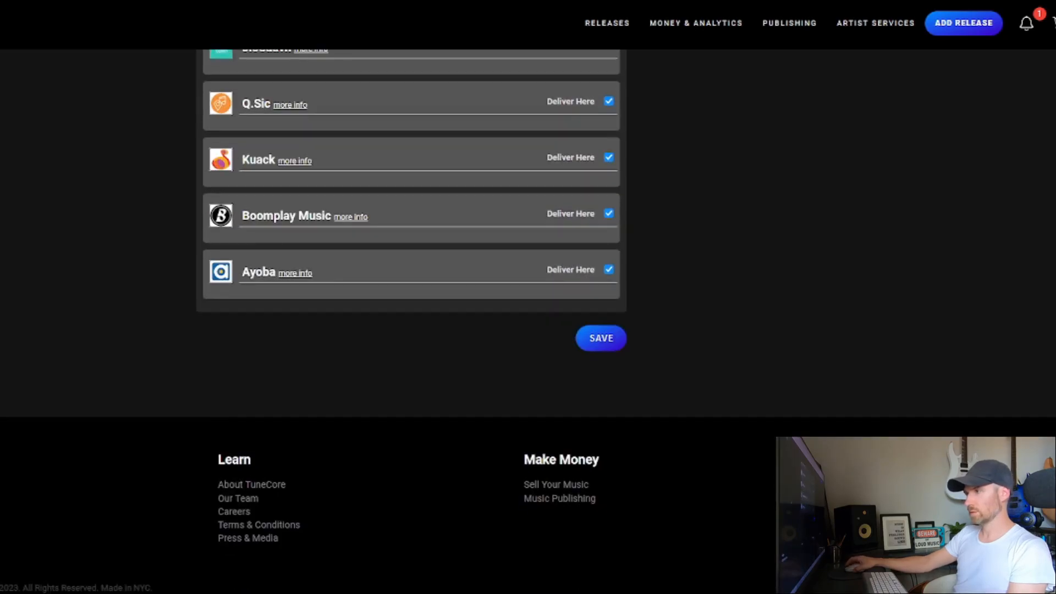
left_click(602, 338)
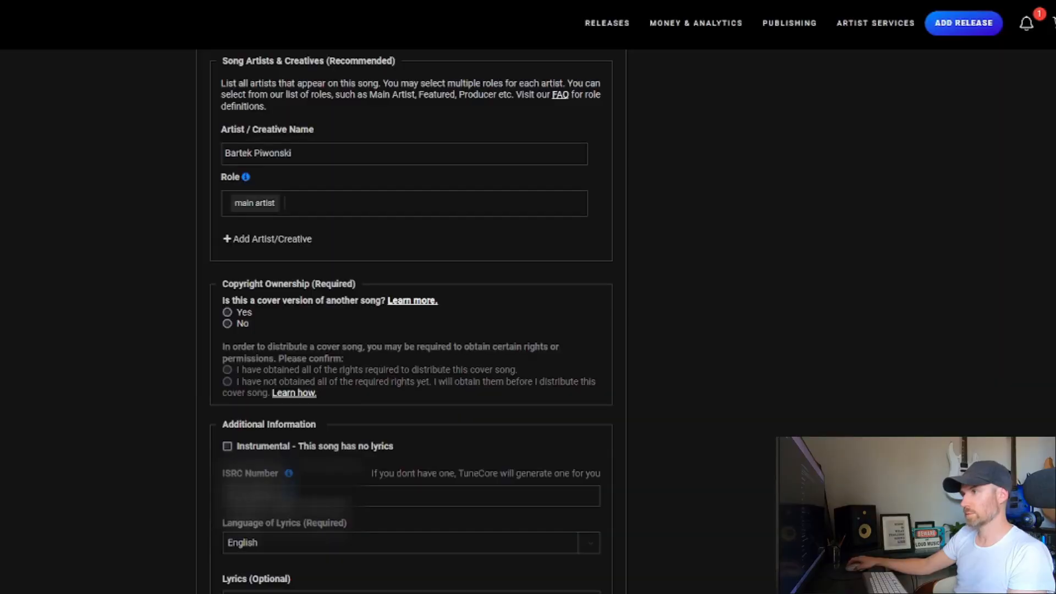
- Add the performer and producer roles to the song's main artist
left_click(330, 204)
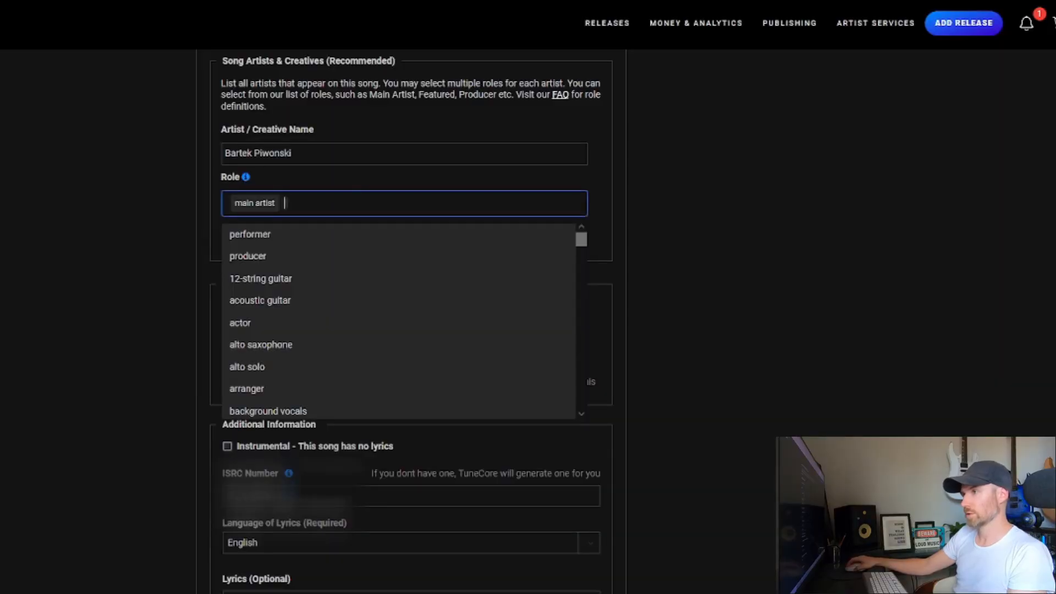
left_click(251, 234)
left_click(248, 234)
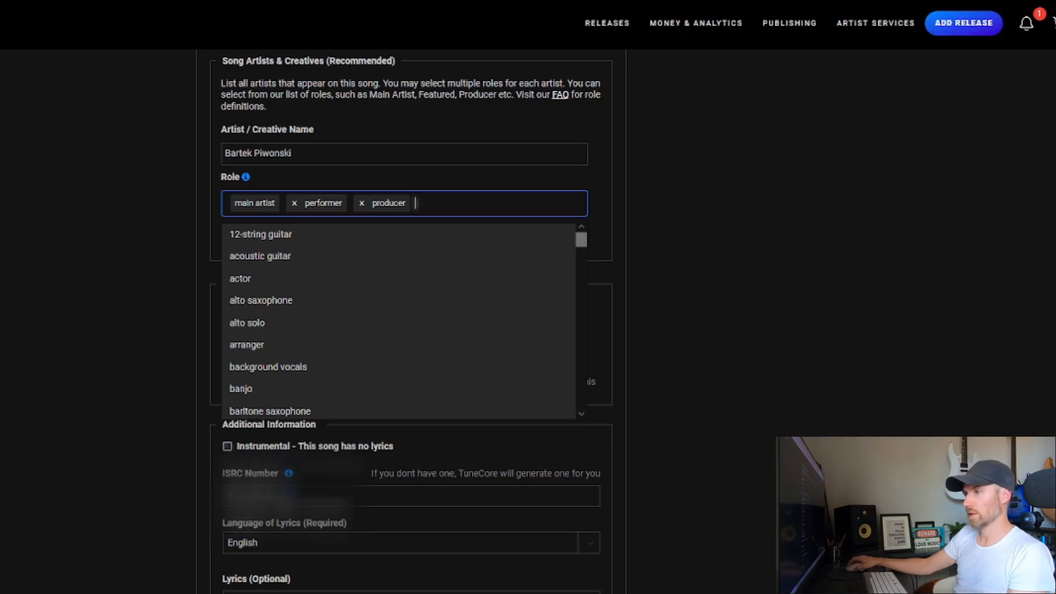
- Add the electric guitar, guitar and lead guitar roles to the song's main artist
scroll(398, 322, "down", 1)
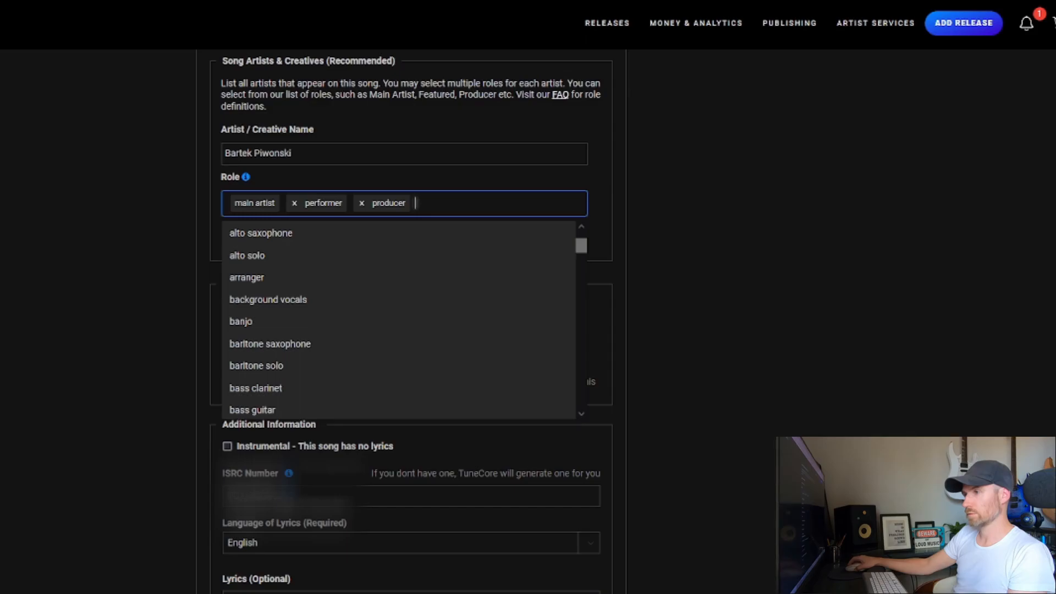
scroll(398, 322, "down", 8)
left_click(258, 314)
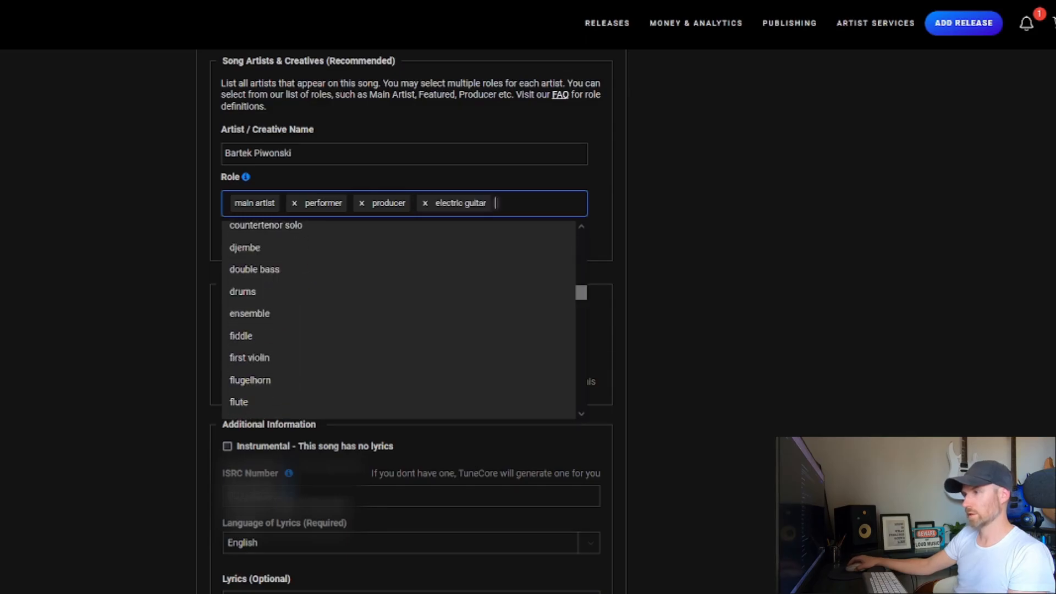
scroll(398, 322, "down", 1)
scroll(398, 322, "down", 1)
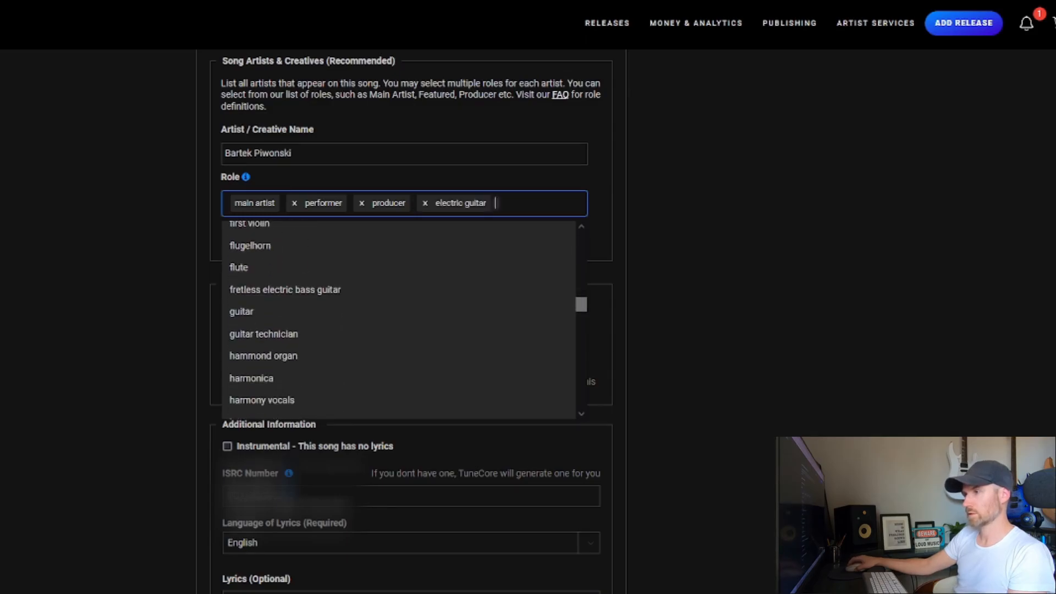
left_click(242, 312)
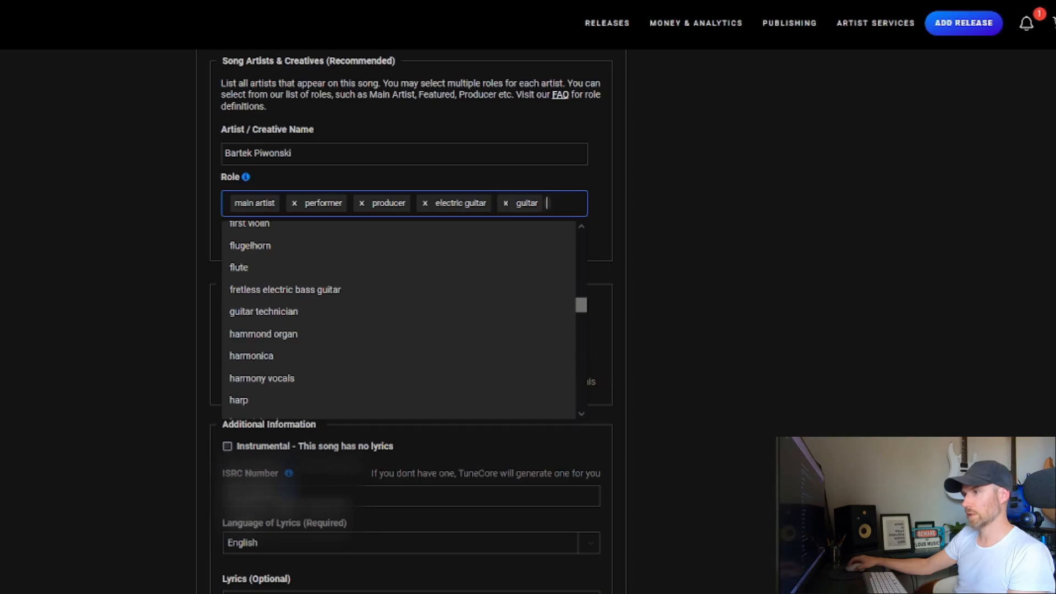
scroll(398, 322, "down", 1)
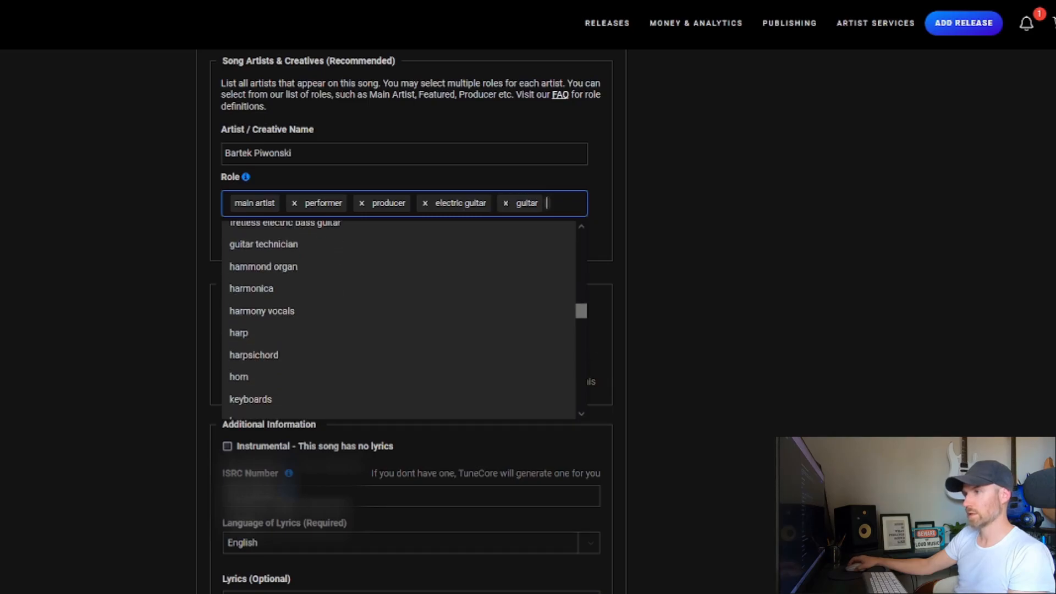
scroll(398, 322, "down", 2)
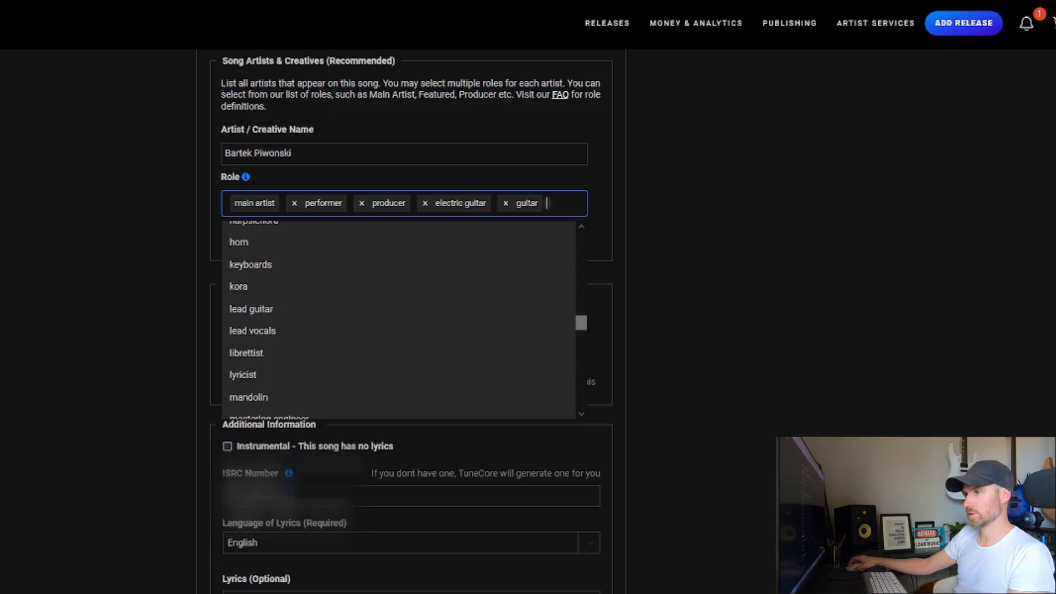
left_click(251, 309)
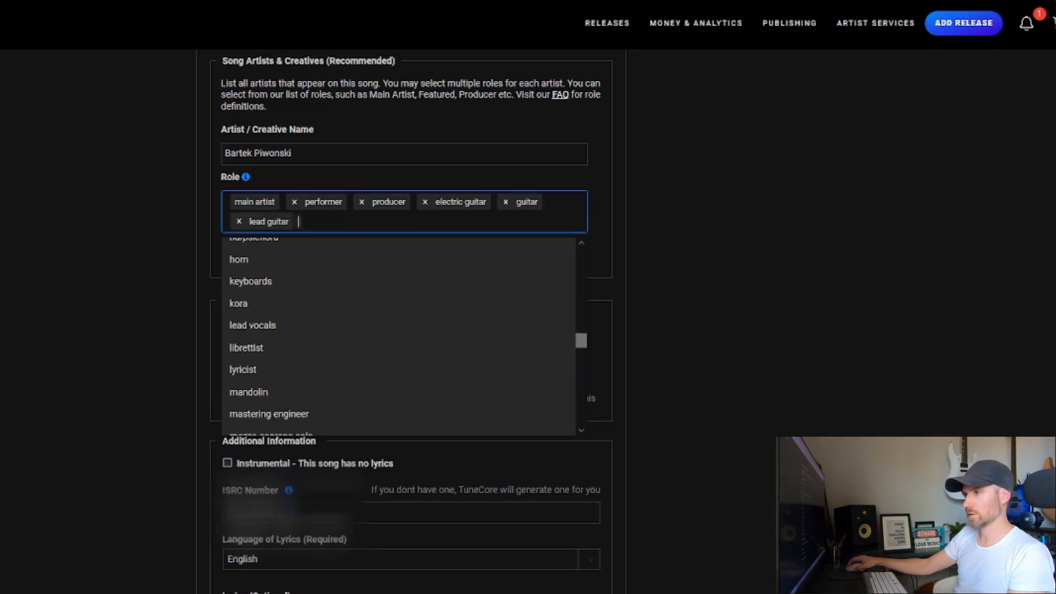
- Add the mastering engineer, mixing engineer and rhythm guitar roles to the song's main artist
scroll(398, 336, "down", 1)
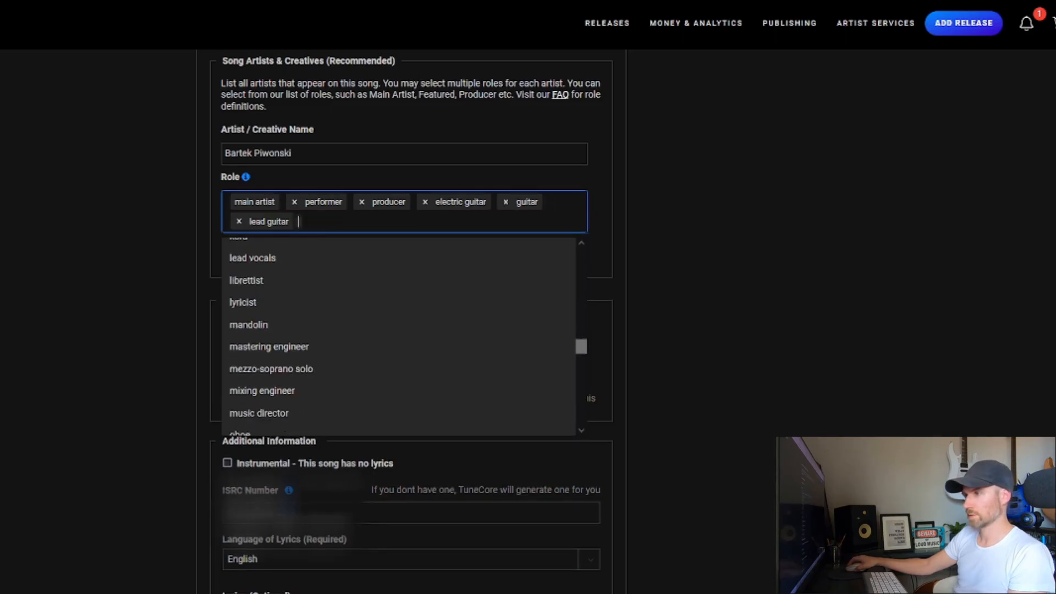
left_click(269, 347)
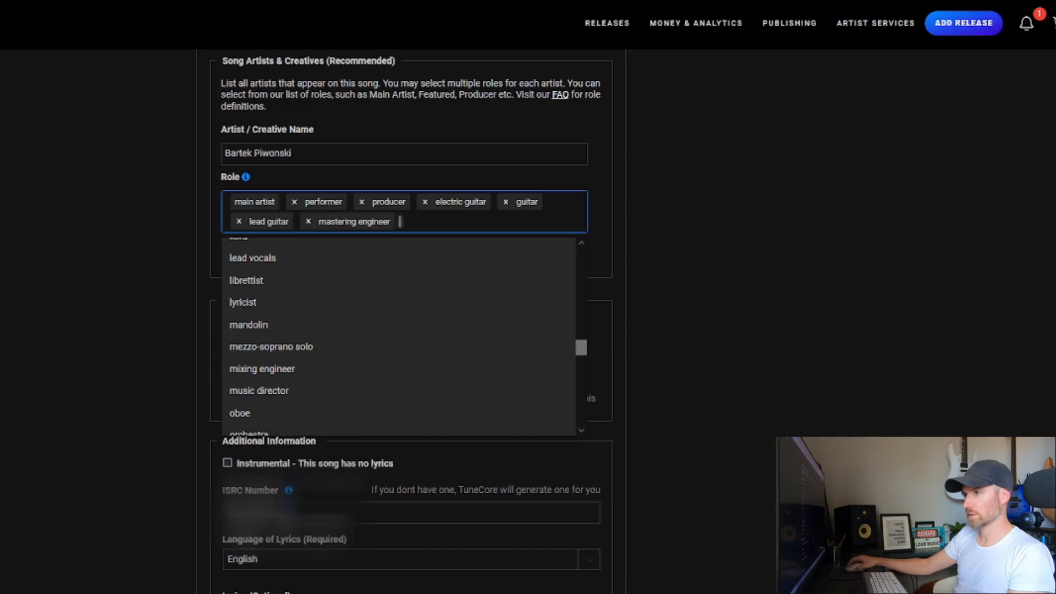
left_click(261, 369)
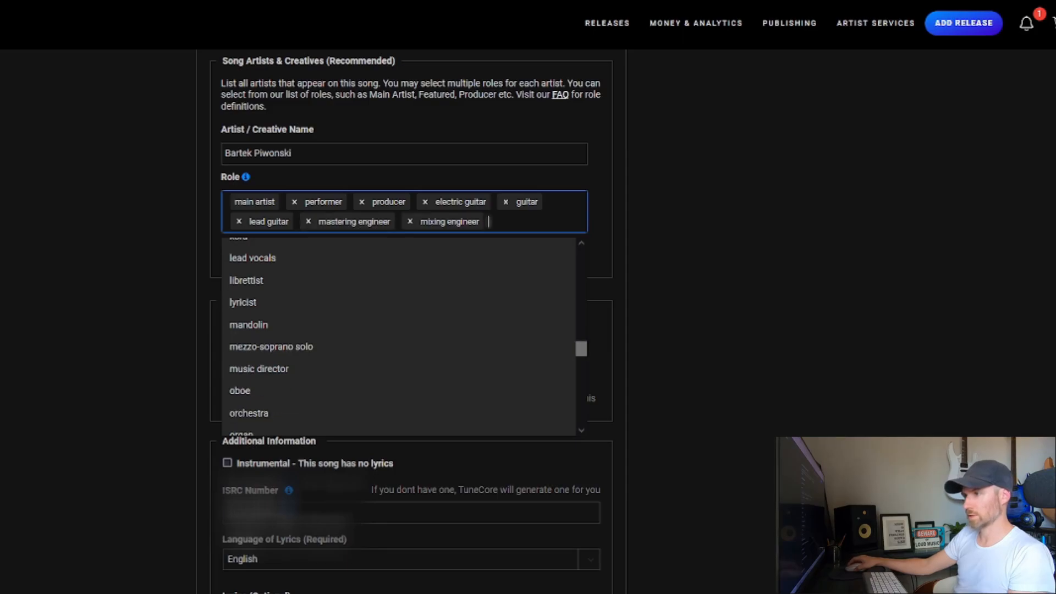
scroll(399, 336, "down", 4)
left_click(256, 343)
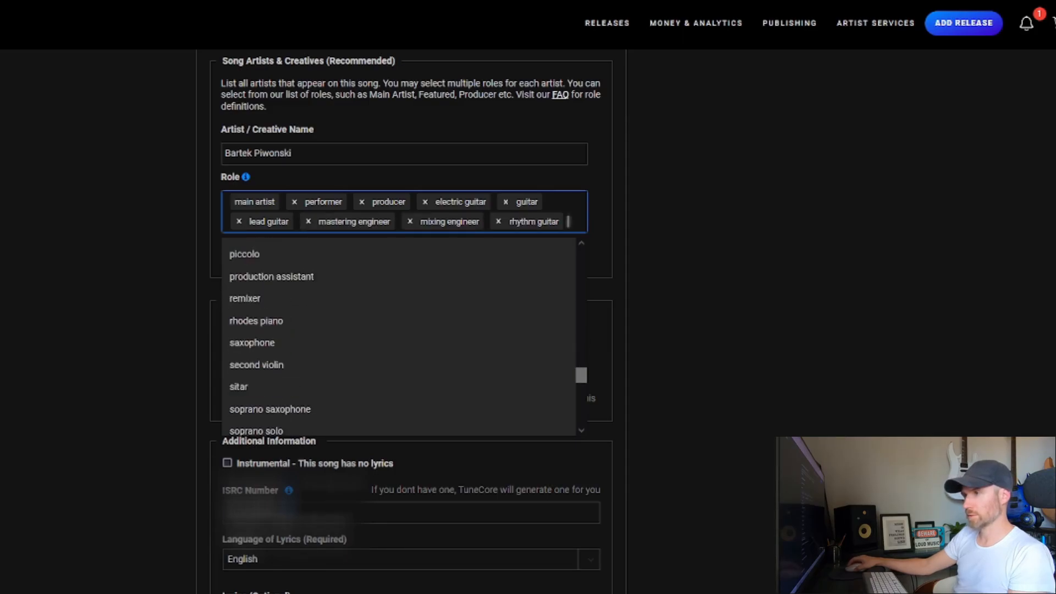
scroll(398, 335, "down", 1)
scroll(398, 336, "down", 1)
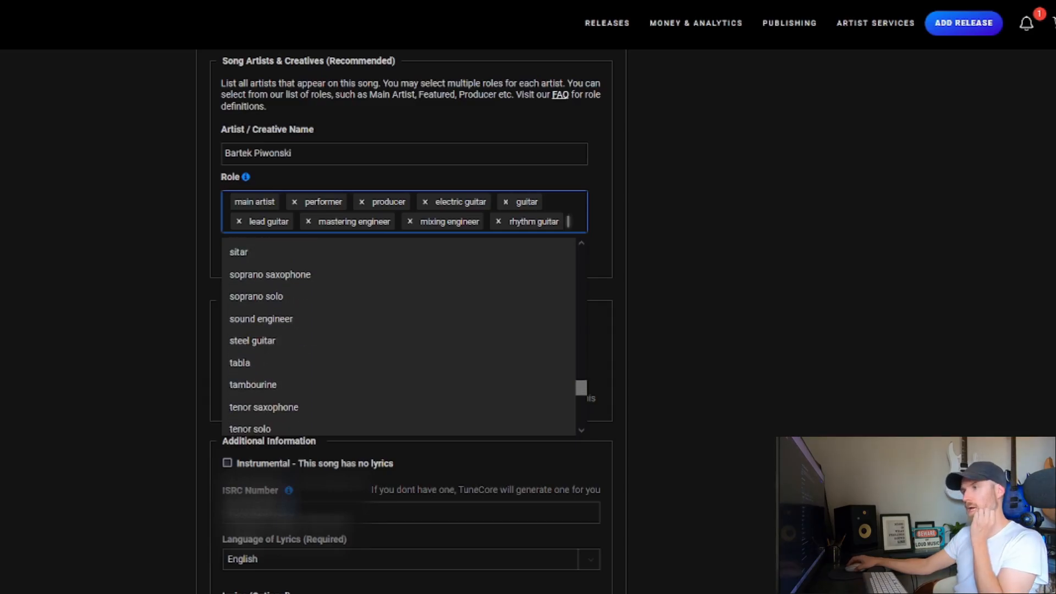
scroll(398, 335, "down", 2)
scroll(398, 335, "down", 3)
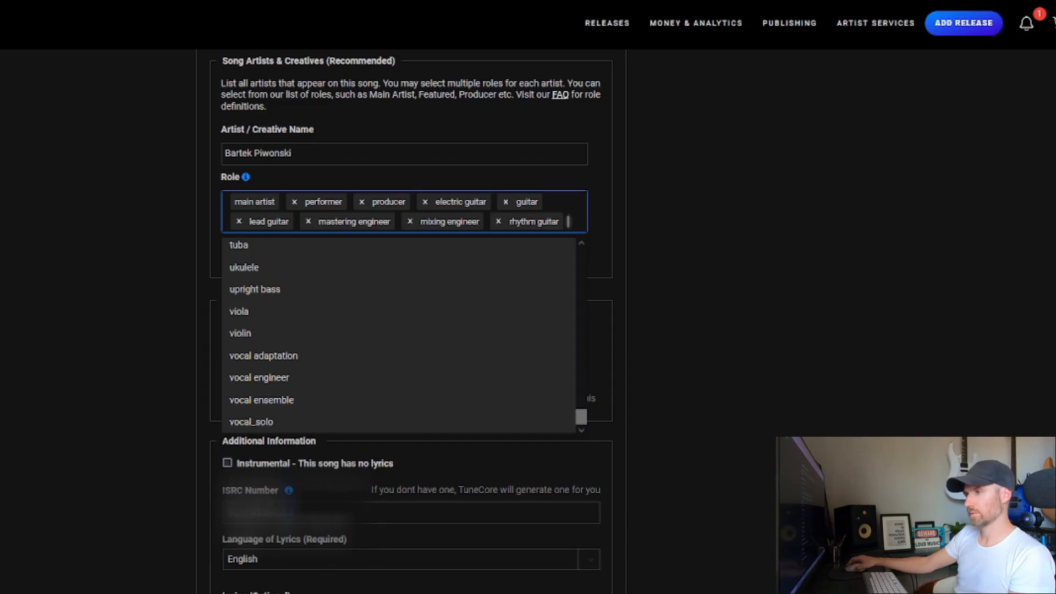
left_click(686, 335)
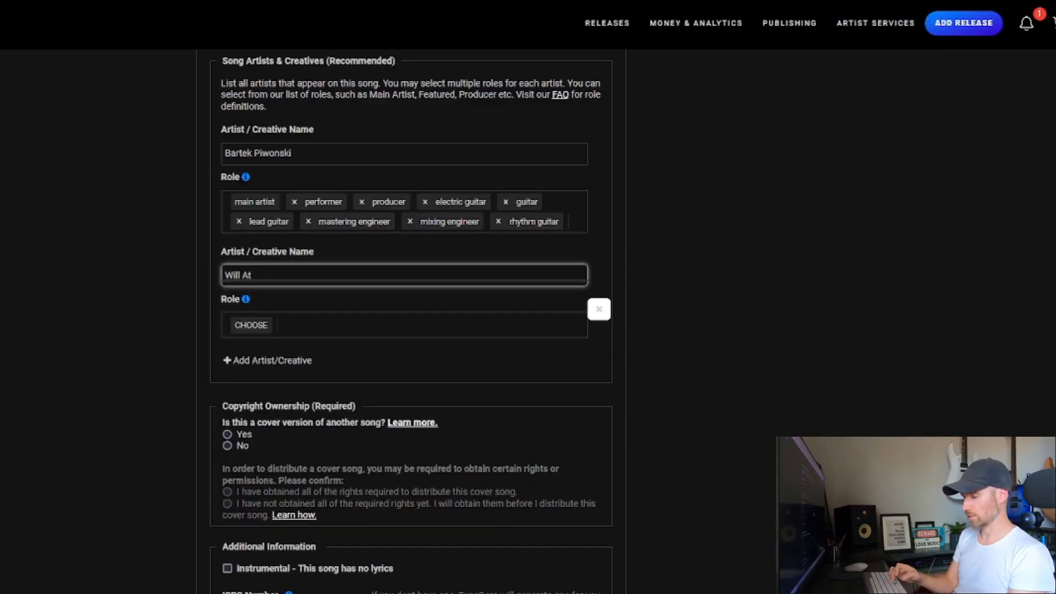
- Enter the second artist's full name and assign the featured and performer roles
type("kinson")
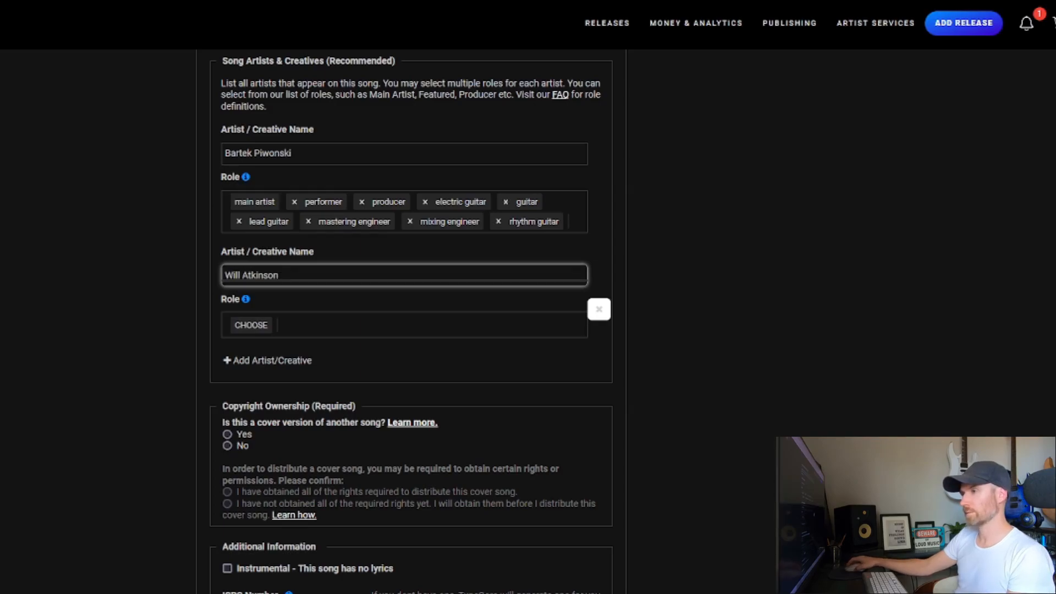
left_click(252, 325)
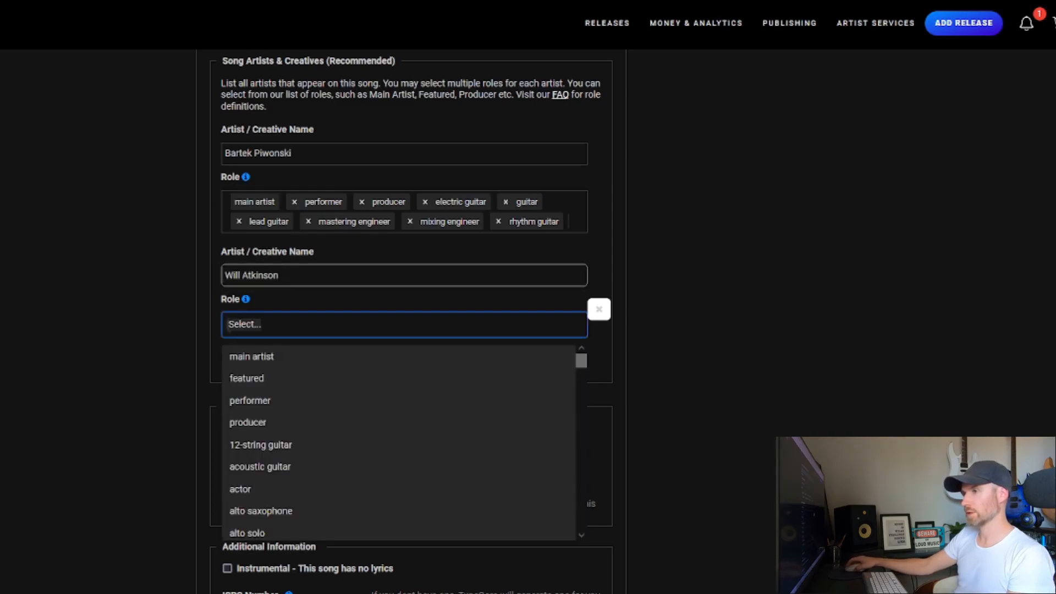
left_click(247, 379)
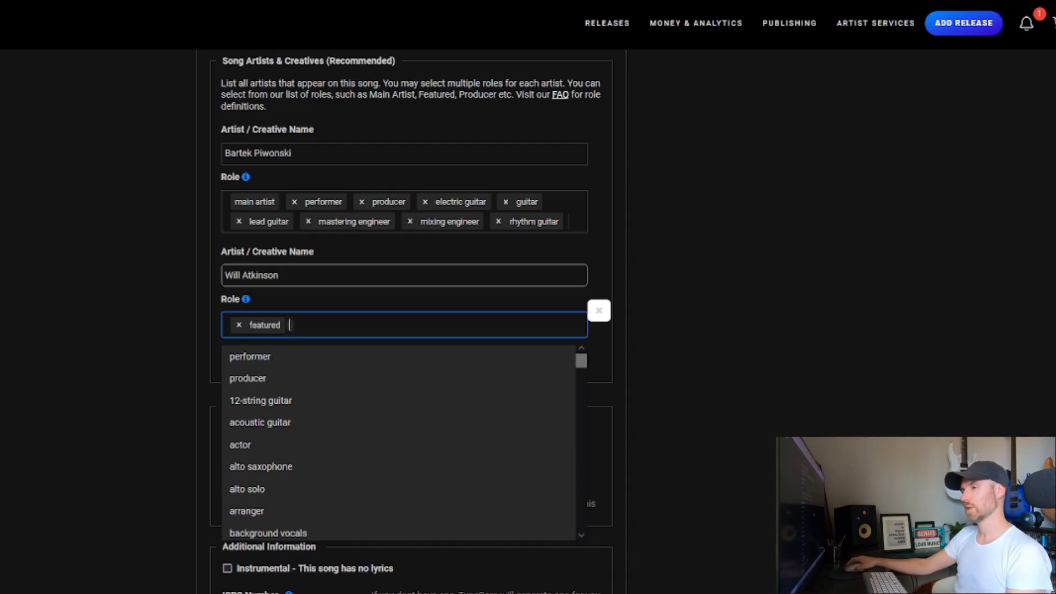
left_click(250, 357)
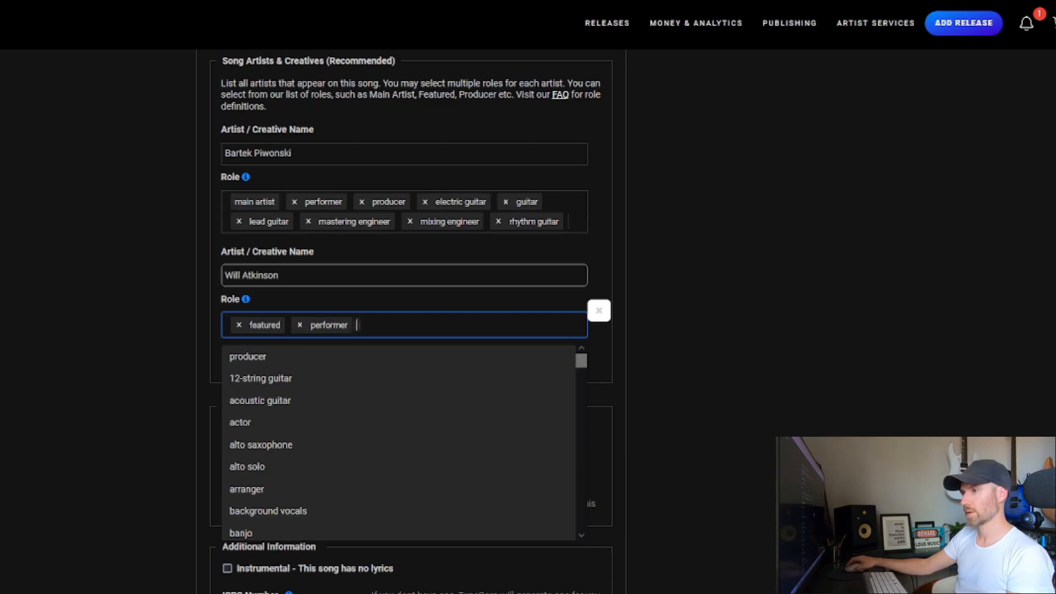
- Add the bass guitar role to the song's second artist
scroll(399, 440, "down", 3)
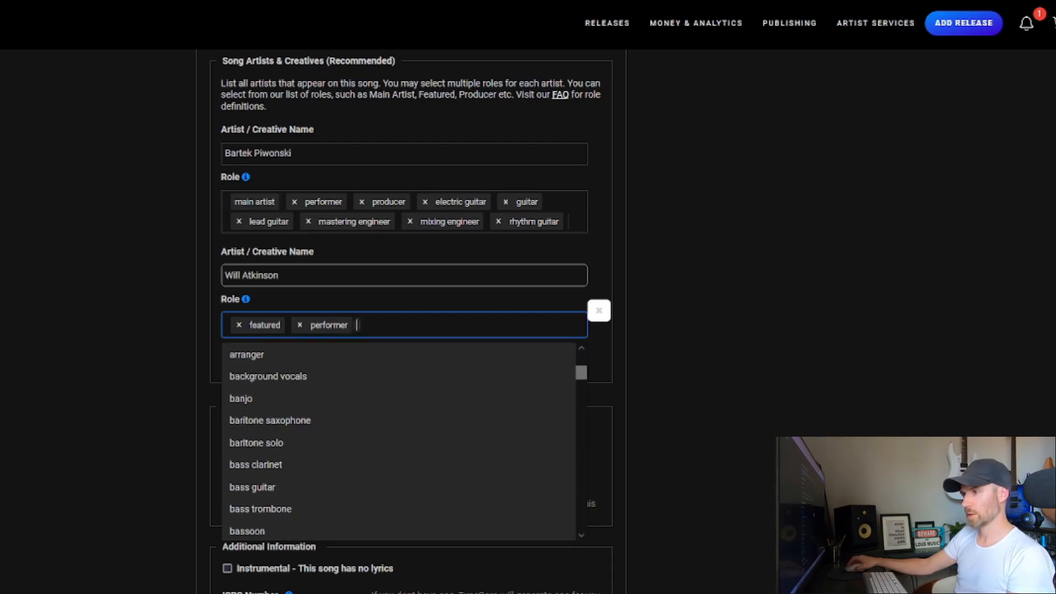
scroll(398, 440, "down", 2)
scroll(399, 440, "up", 1)
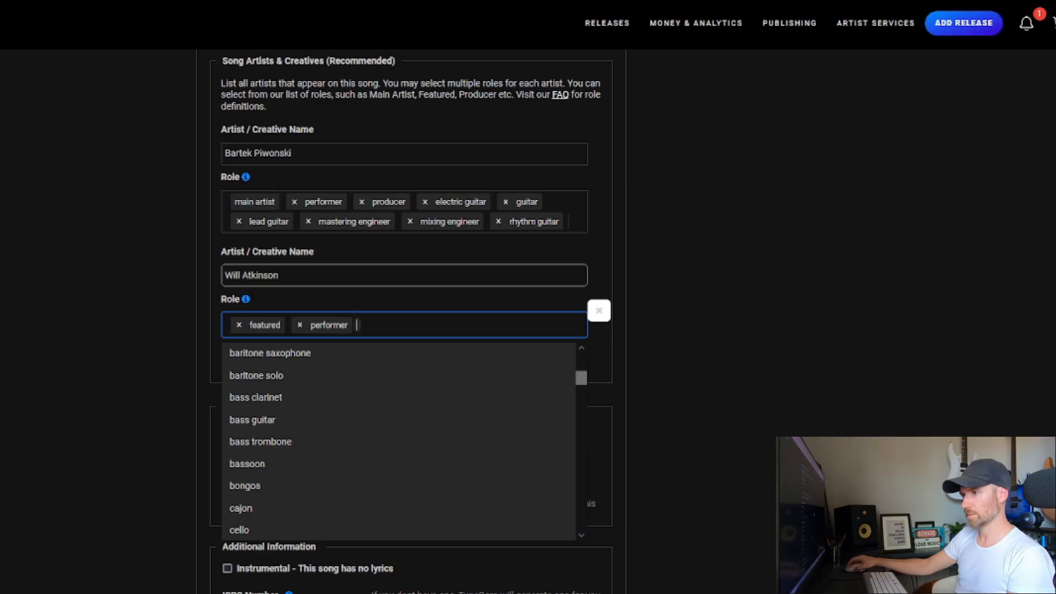
left_click(252, 419)
- Add the arranger role to the second artist and close the role list
scroll(398, 440, "up", 3)
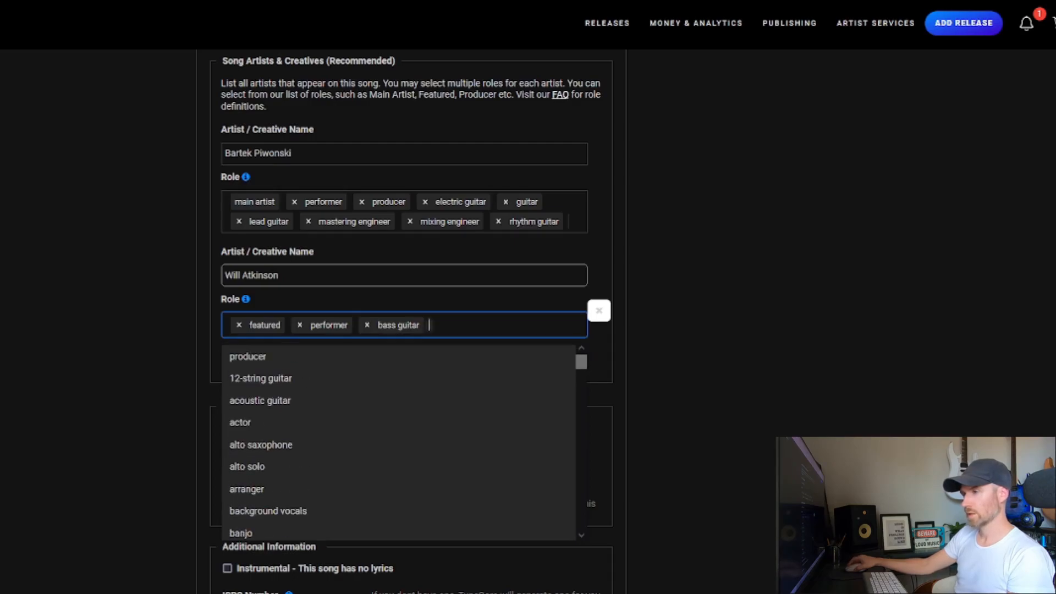
scroll(399, 440, "down", 15)
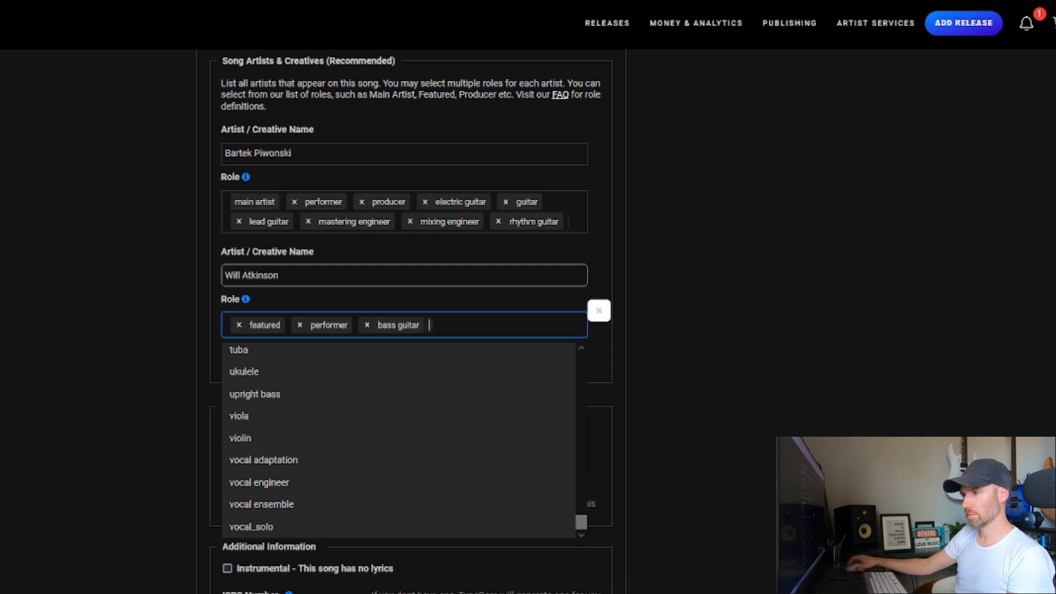
scroll(399, 440, "up", 3)
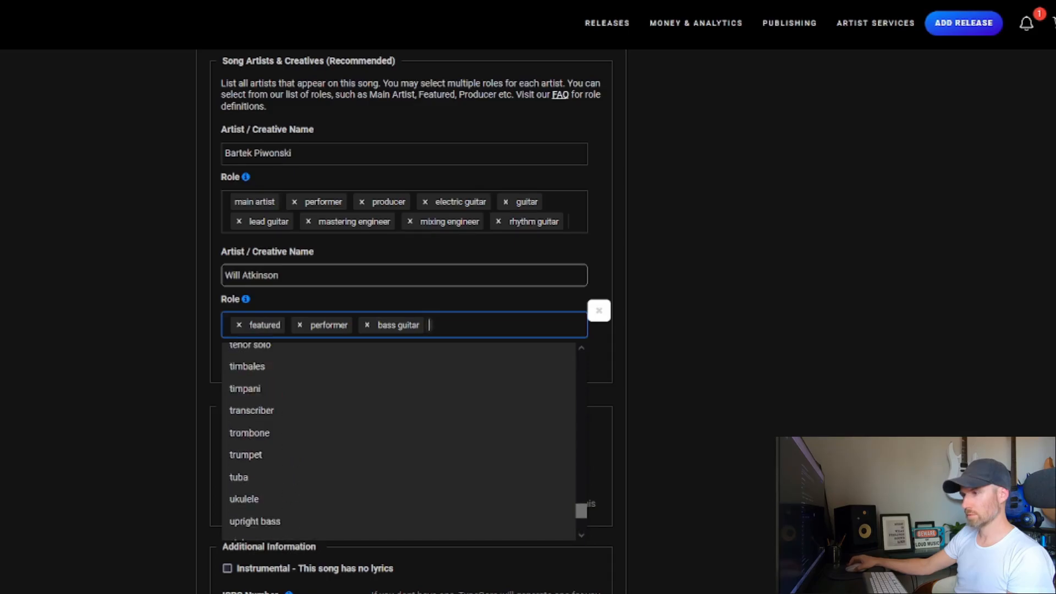
scroll(399, 440, "up", 3)
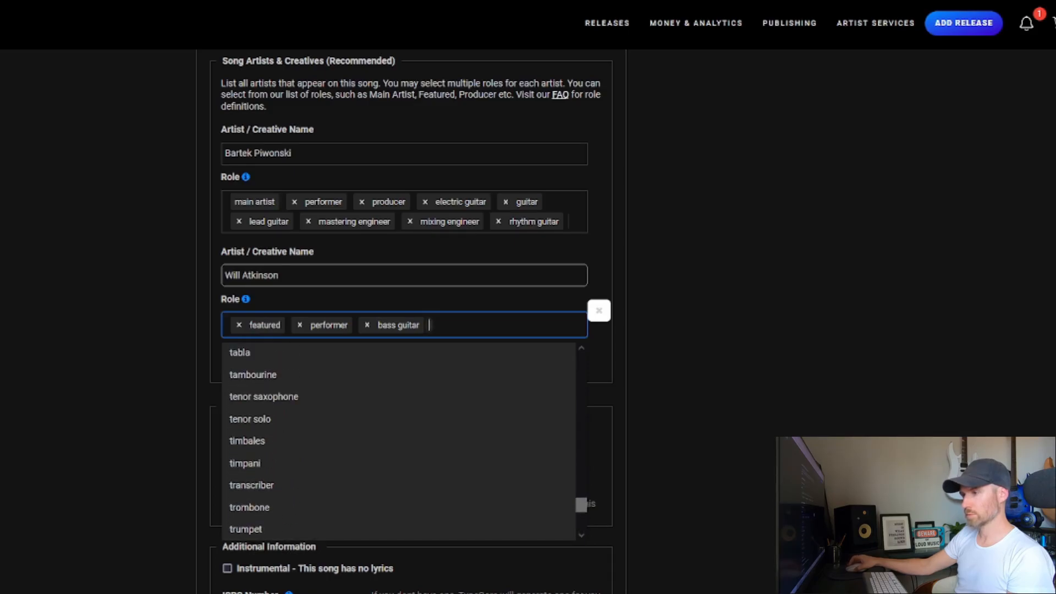
scroll(398, 440, "up", 4)
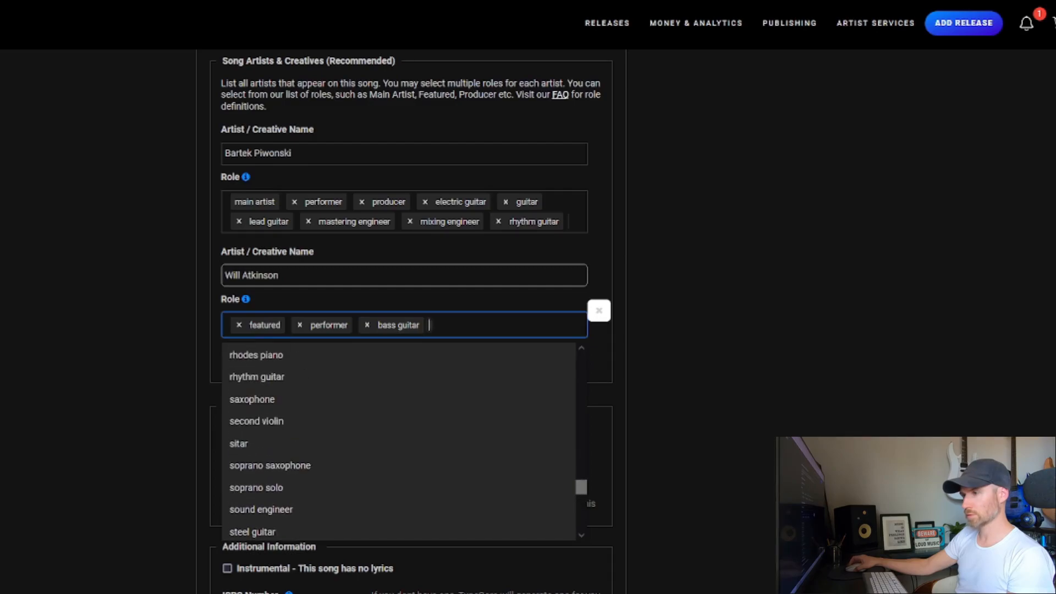
scroll(398, 440, "up", 3)
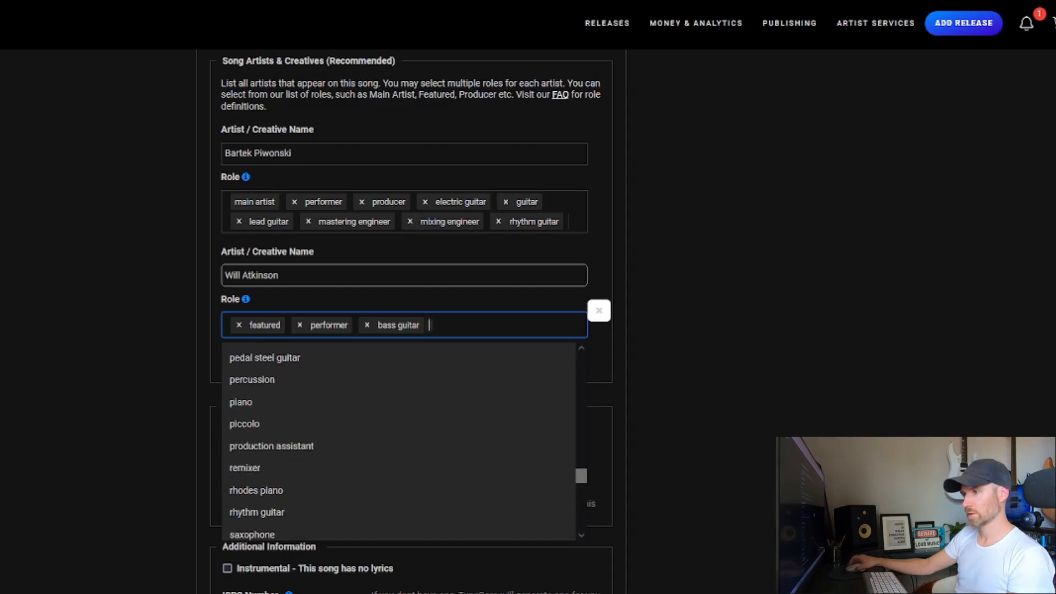
scroll(399, 440, "up", 3)
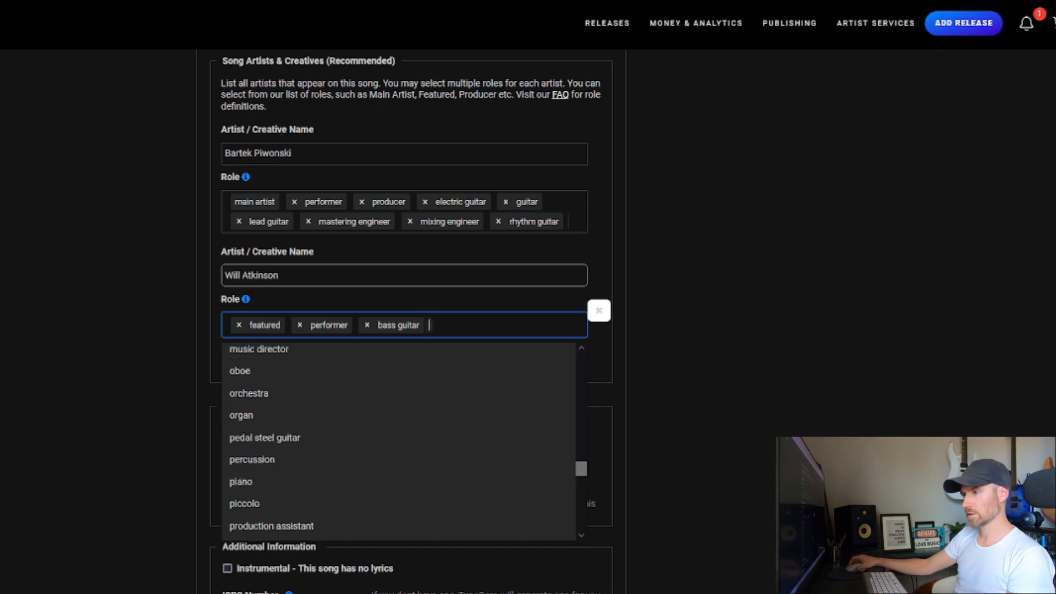
scroll(398, 440, "up", 2)
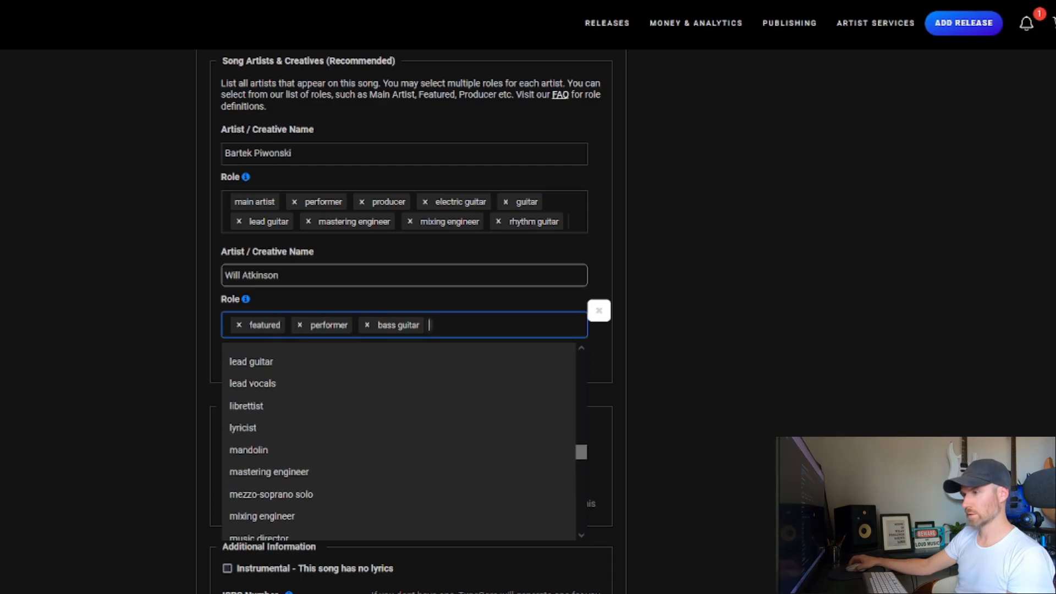
scroll(399, 440, "up", 10)
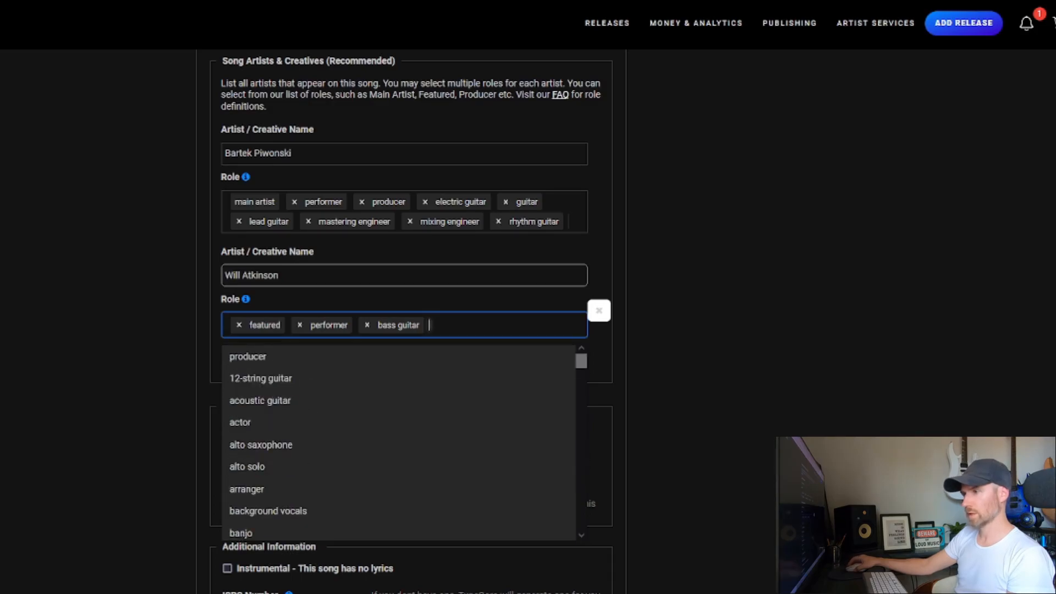
left_click(247, 489)
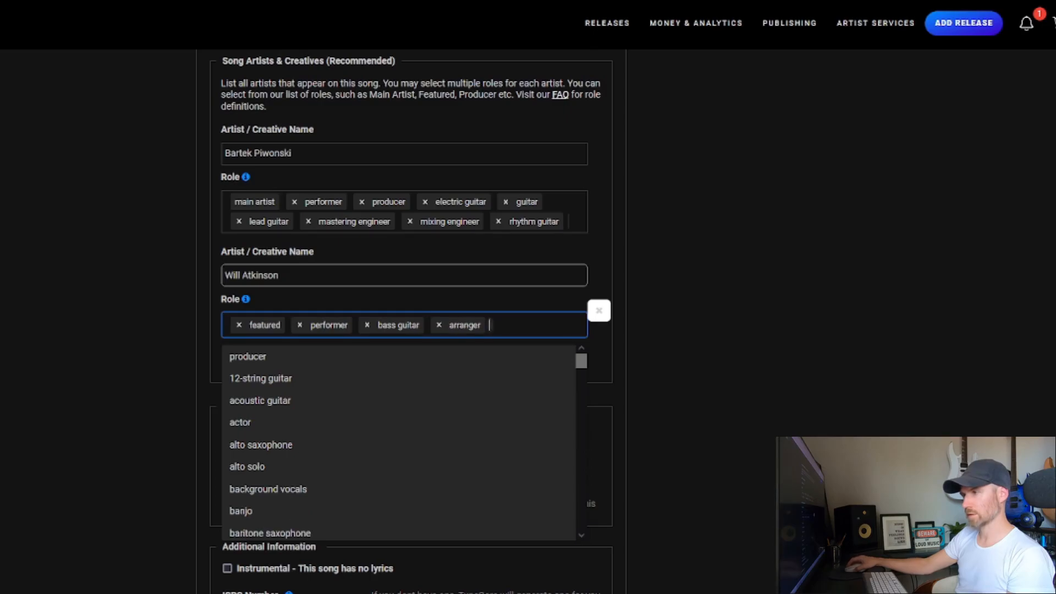
key("Escape")
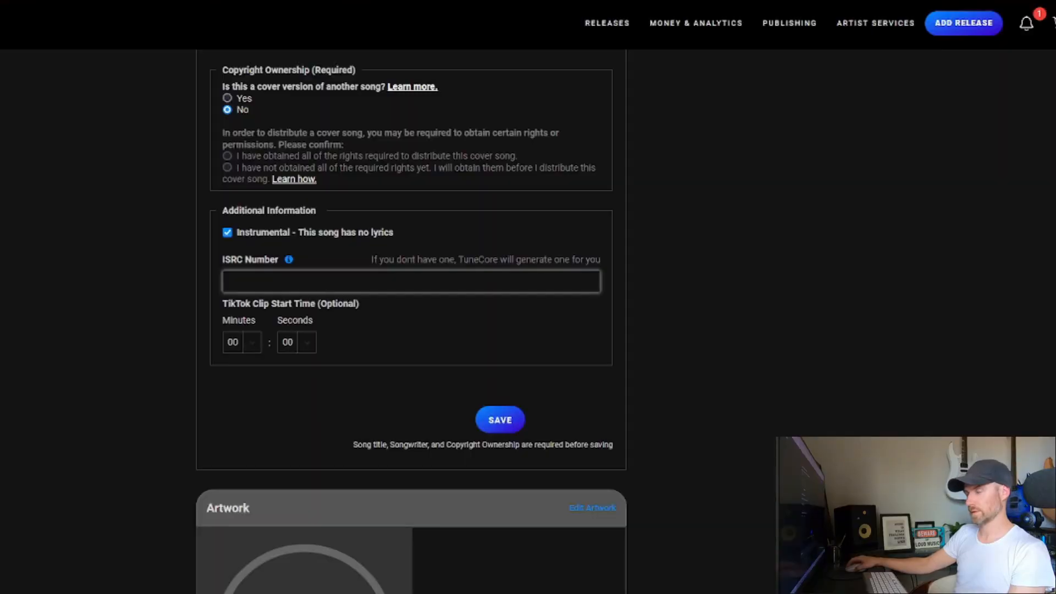
- Paste the song's existing ISRC number into its additional information
key("ctrl+v")
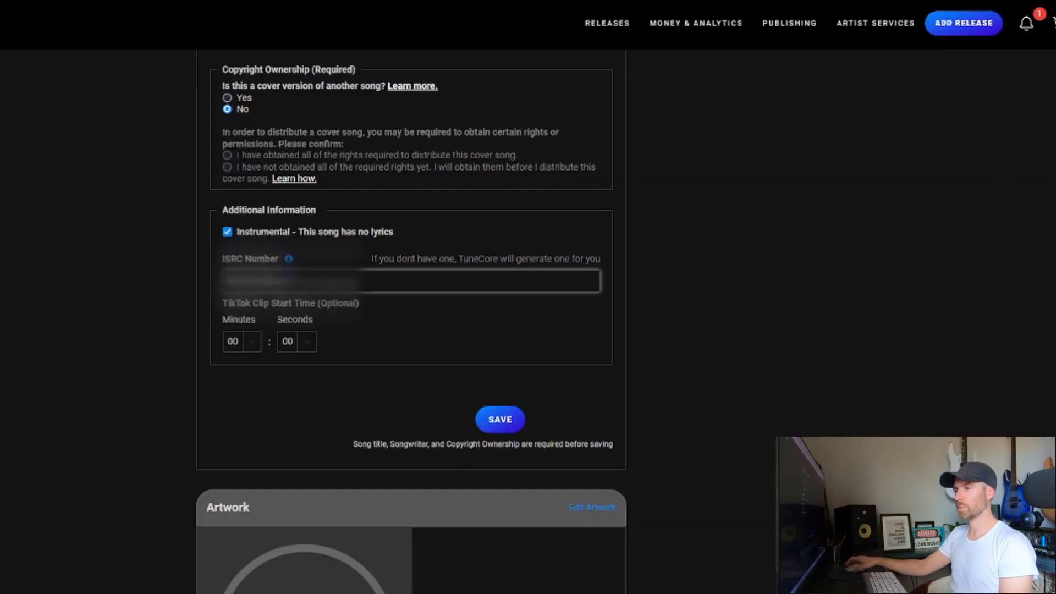
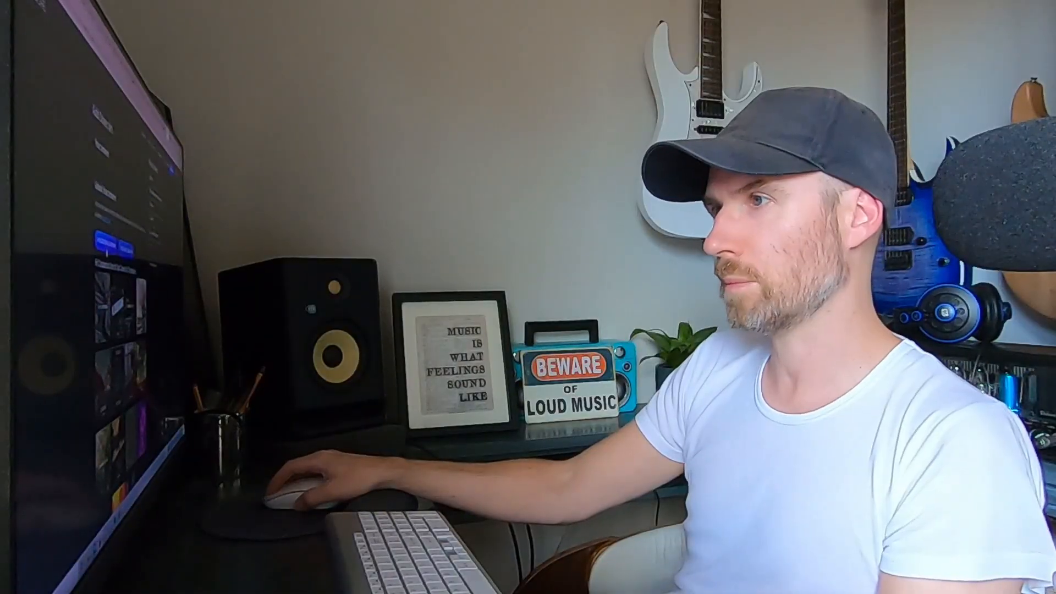
left_click(106, 242)
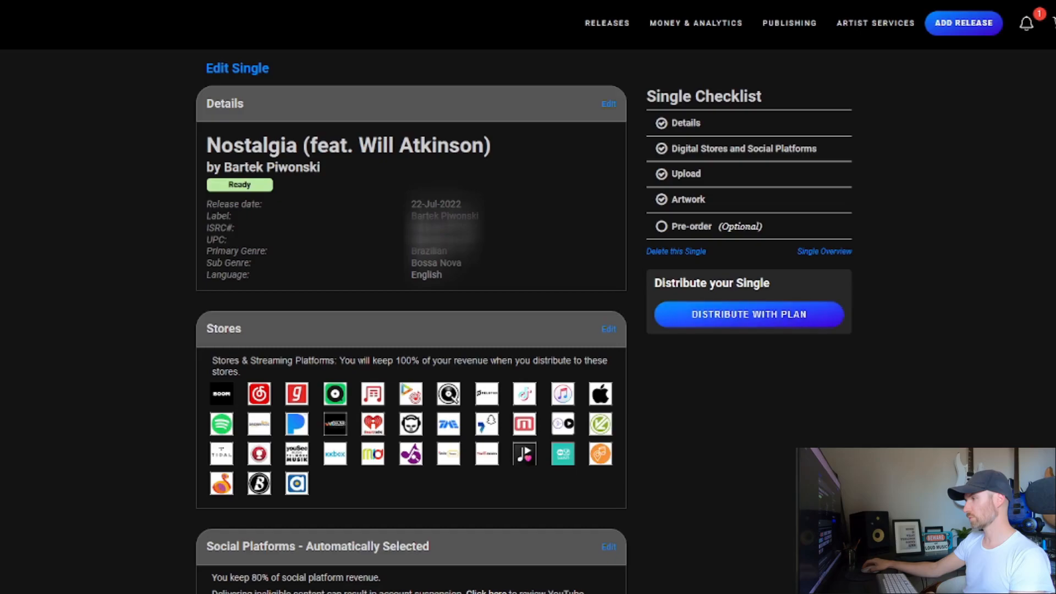
- Start distributing the single with the plan and open the YouTube Content ID rules from the confirmation message
left_click(749, 314)
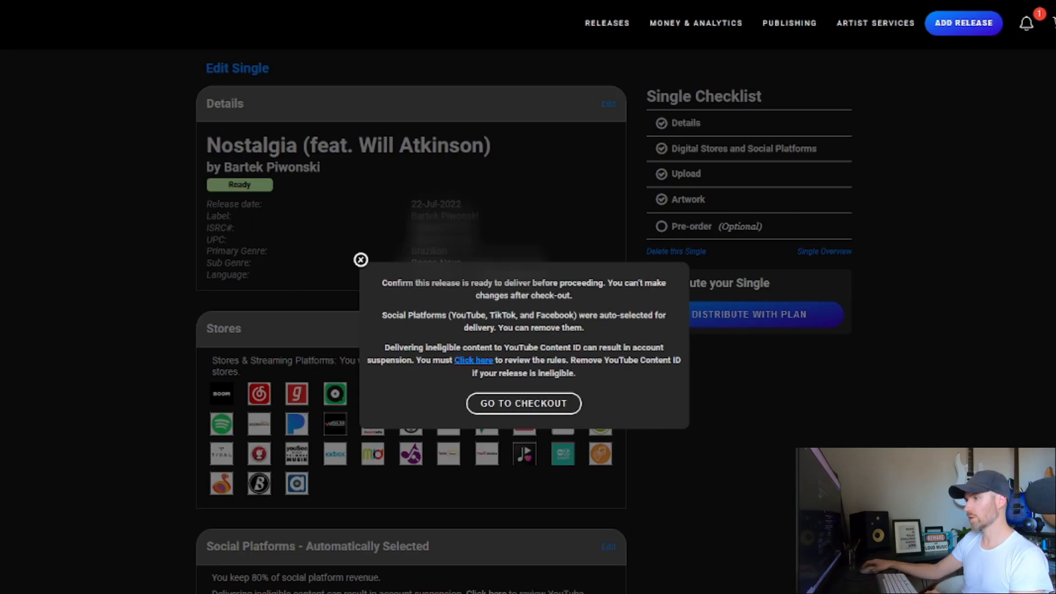
left_click(473, 360)
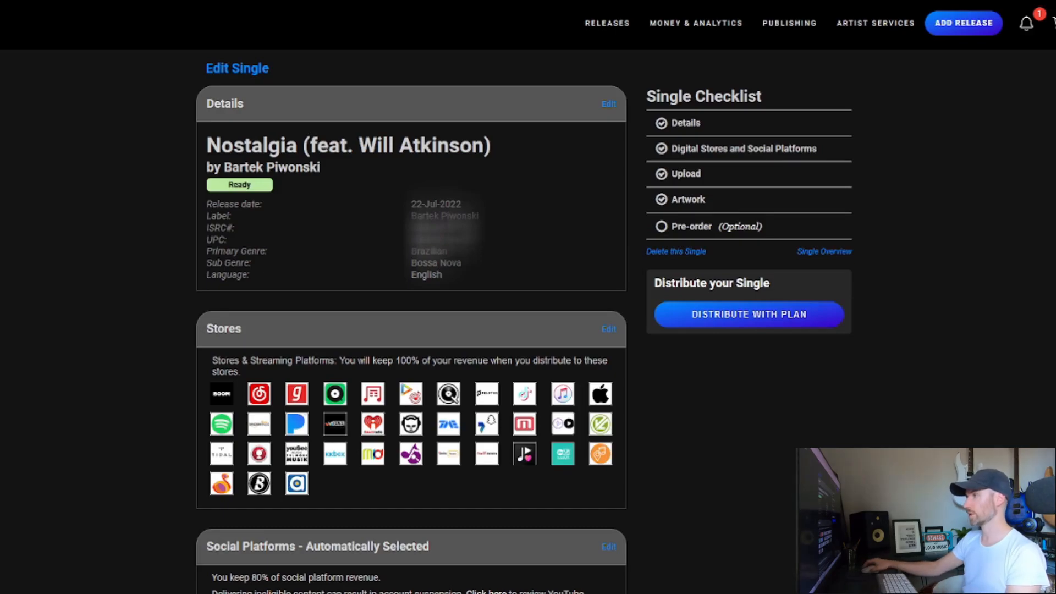
- Take the single through checkout with the plan and release the music, keeping the TuneCore Accelerator opt-in
left_click(749, 314)
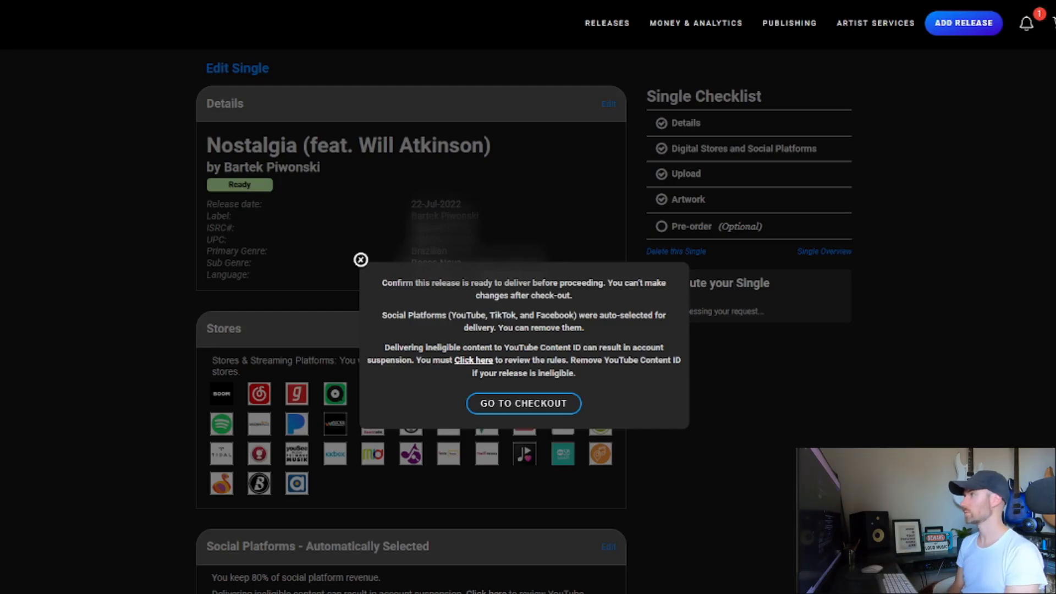
left_click(524, 403)
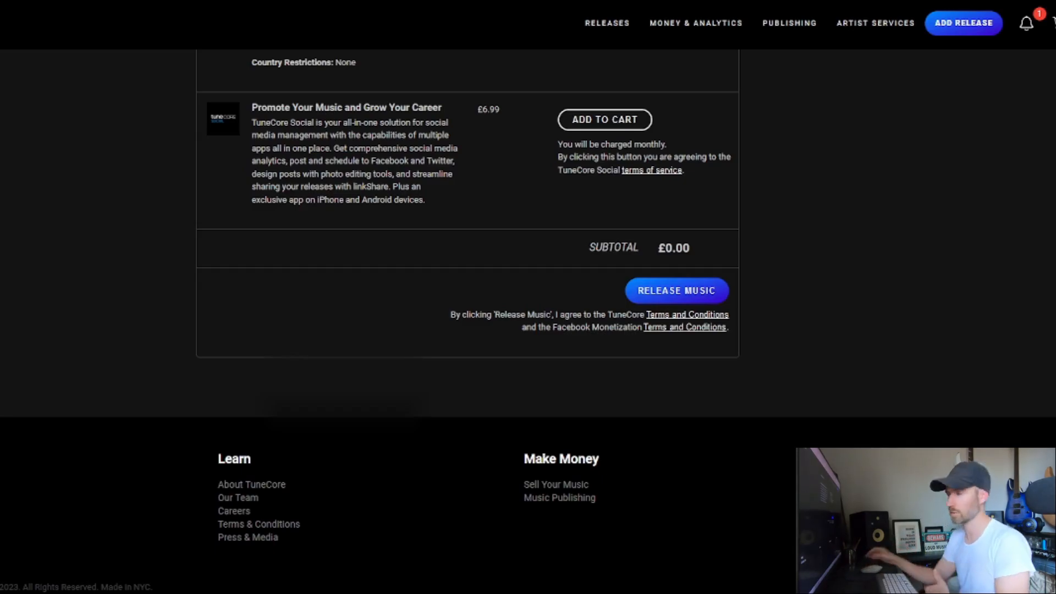
left_click(710, 290)
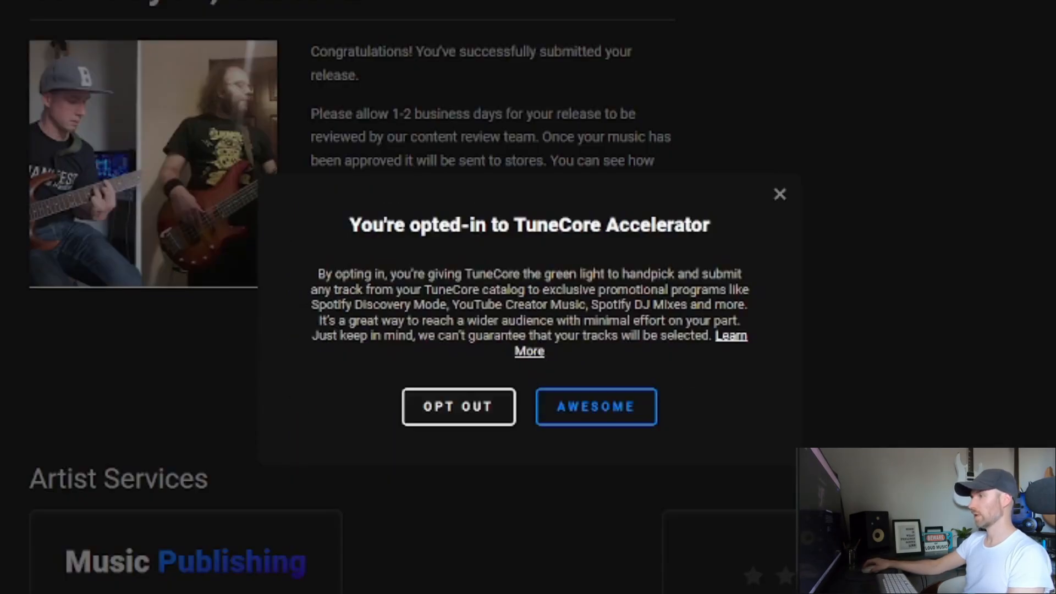
left_click(597, 407)
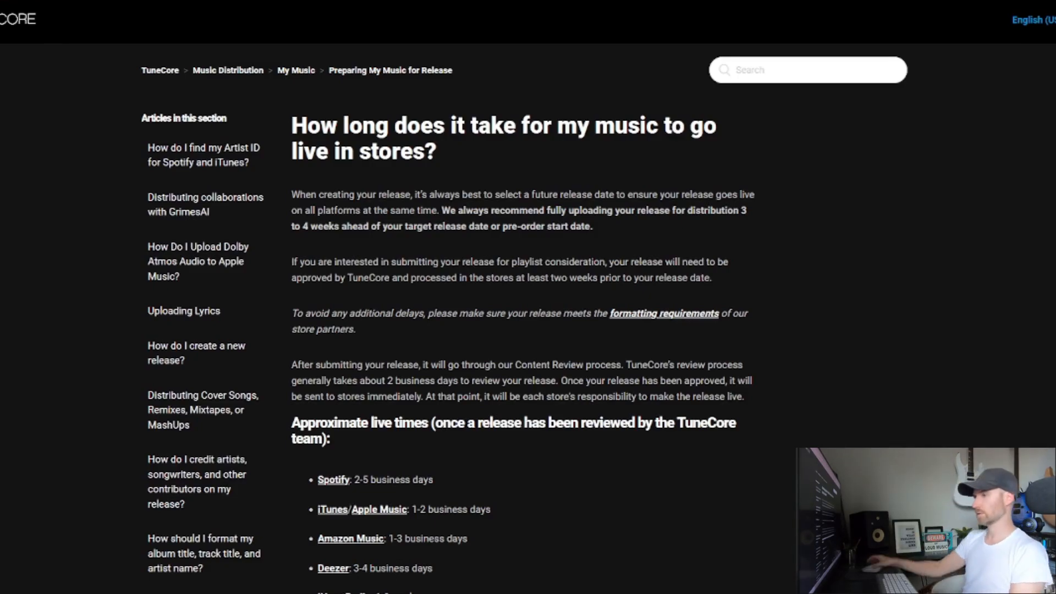
- Examine the approximate live times for the main platforms and other stores in the help article on going live
scroll(528, 297, "down", 4)
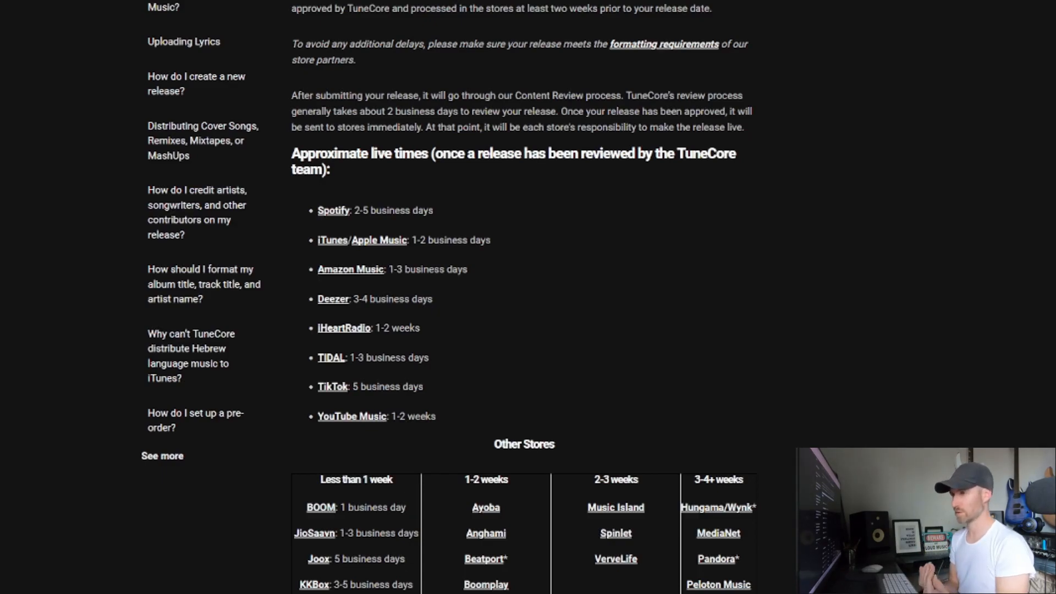
scroll(523, 297, "down", 3)
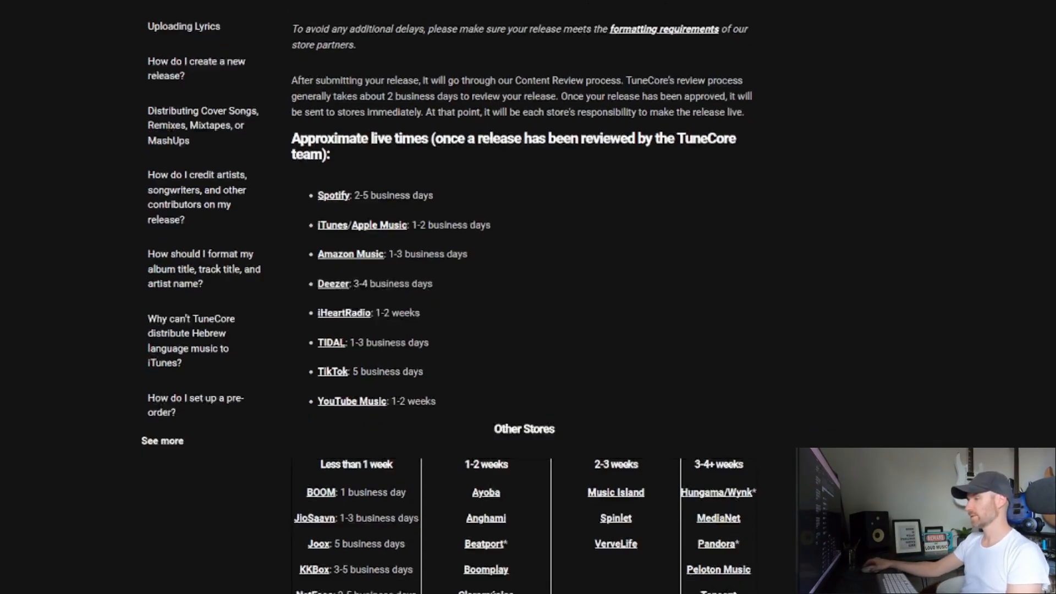
scroll(522, 297, "down", 1)
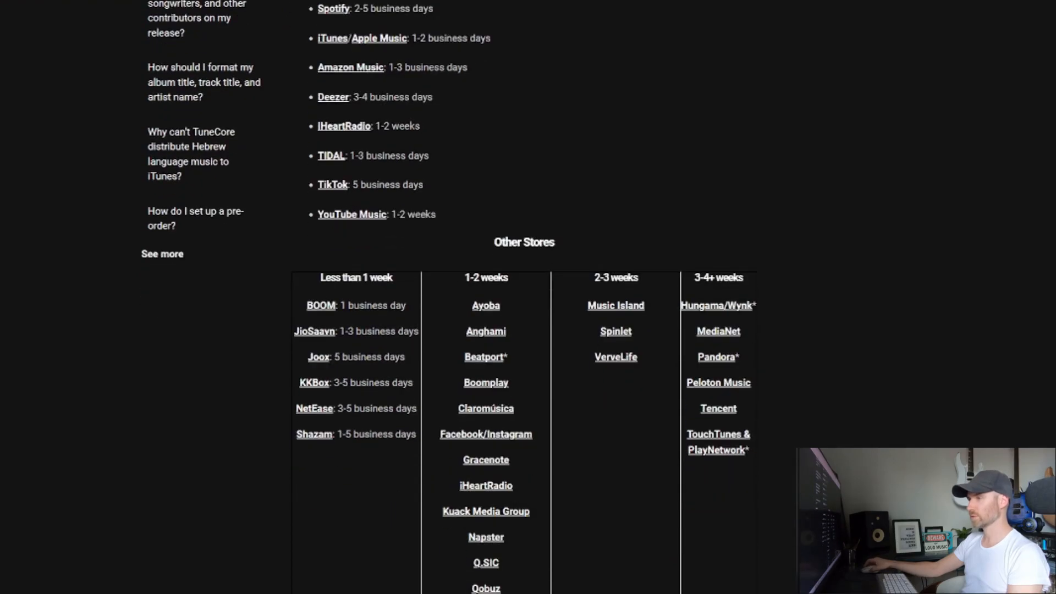
scroll(523, 297, "down", 1)
scroll(522, 297, "down", 1)
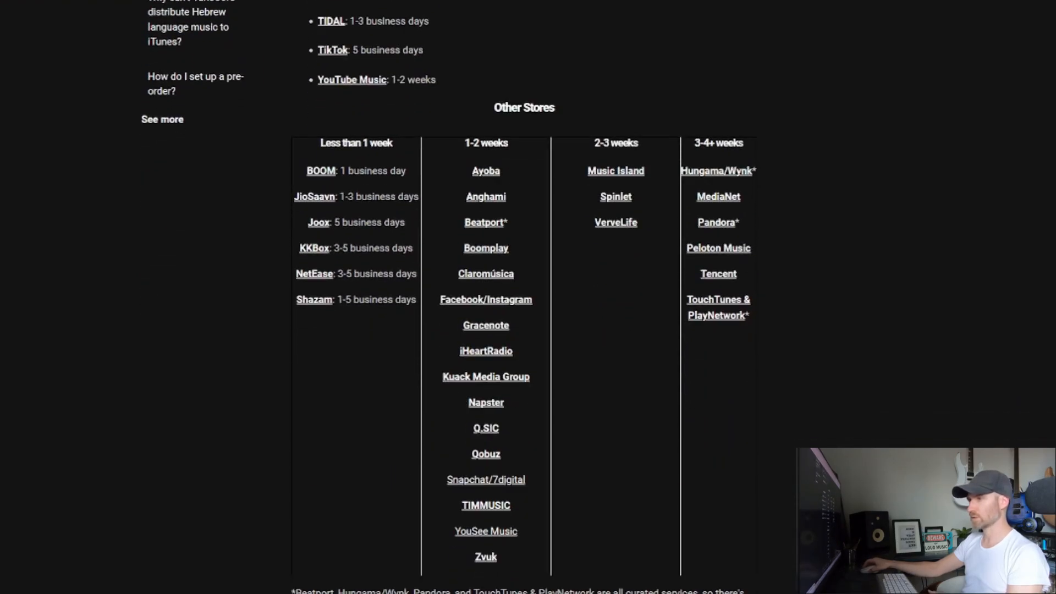
scroll(523, 297, "up", 10)
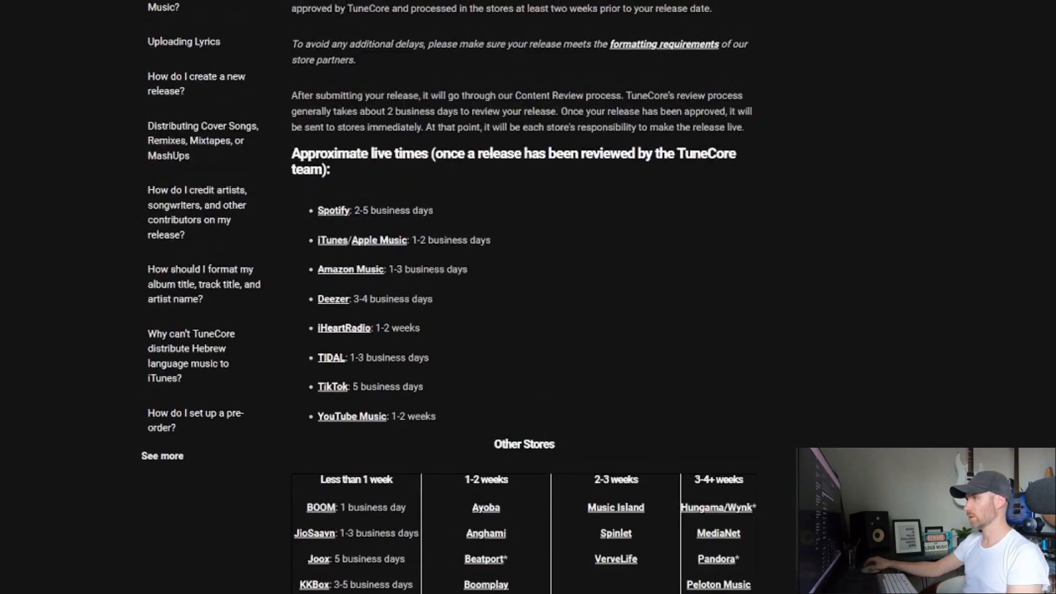